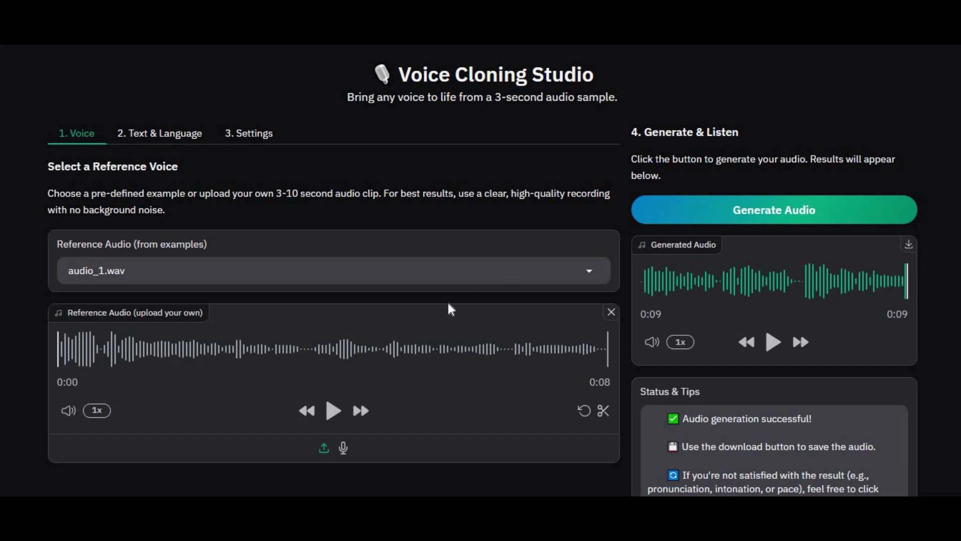
Step: Examine the reference voice section and the text and language options, including the list of available synthesis languages
{"action": "scroll", "coordinate": [474, 280], "scroll_direction": "down", "scroll_amount": 3}
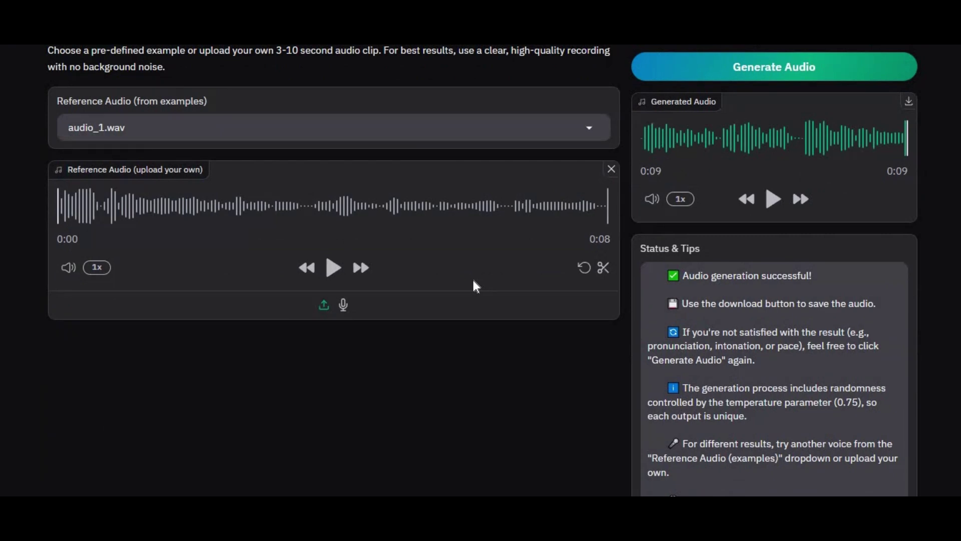
{"action": "scroll", "coordinate": [473, 280], "scroll_direction": "up", "scroll_amount": 3}
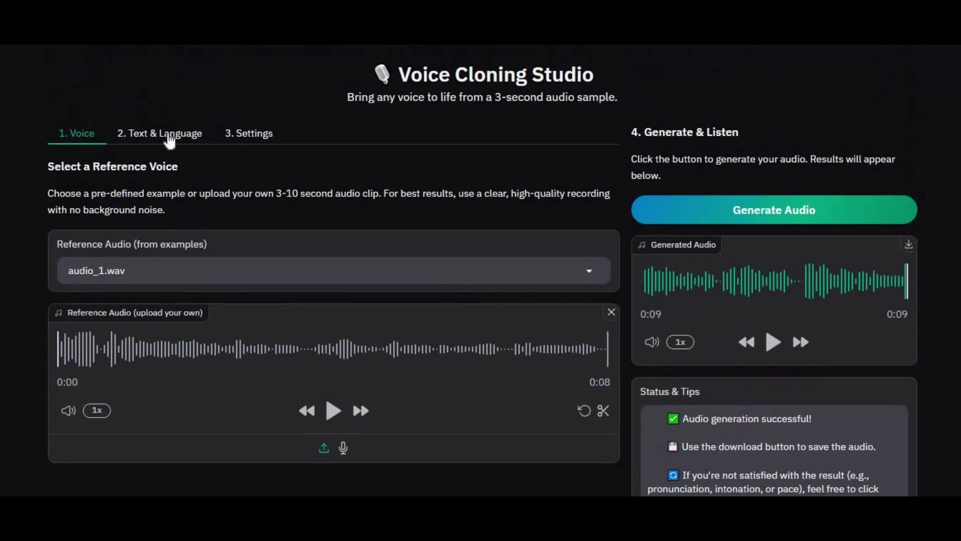
{"action": "left_click", "coordinate": [167, 133]}
{"action": "scroll", "coordinate": [290, 248], "scroll_direction": "down", "scroll_amount": 2}
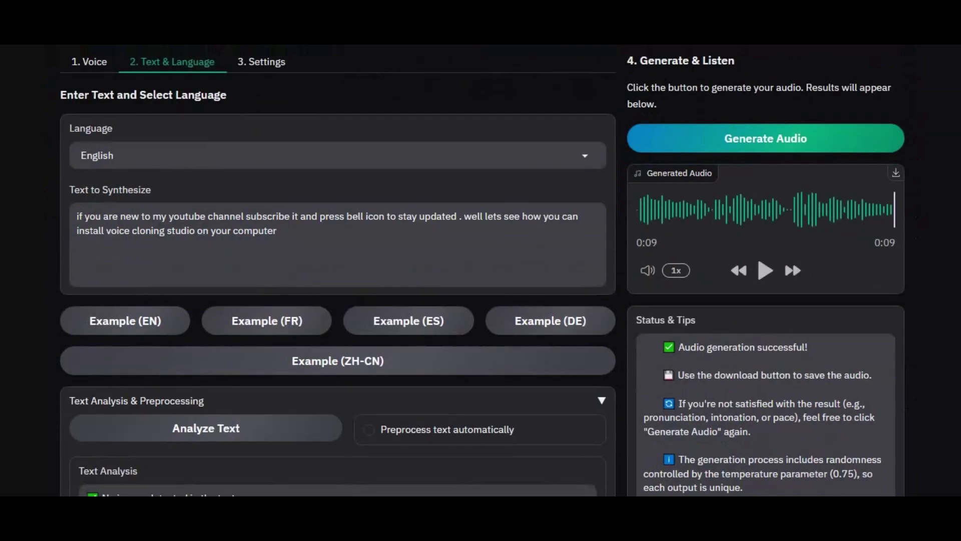
{"action": "left_click", "coordinate": [304, 162]}
{"action": "scroll", "coordinate": [305, 185], "scroll_direction": "down", "scroll_amount": 3}
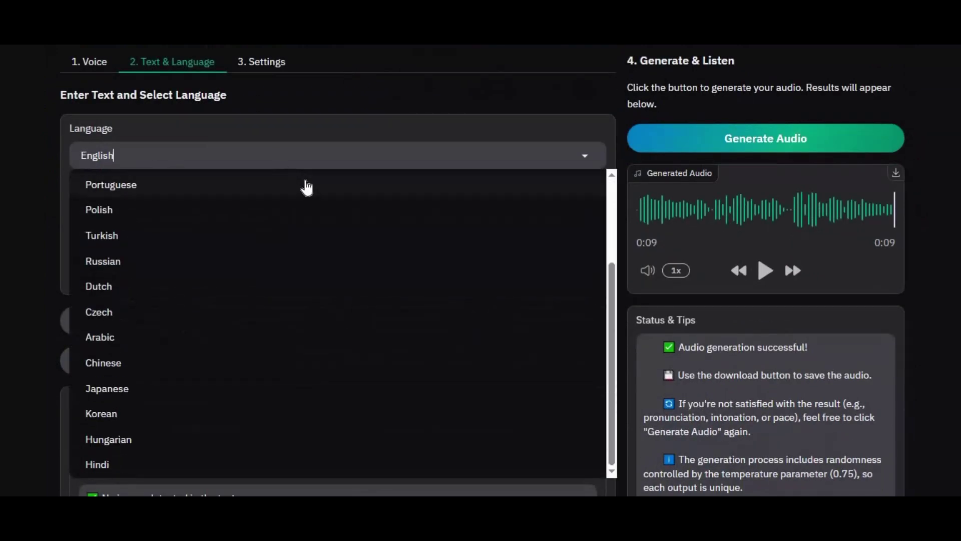
{"action": "scroll", "coordinate": [307, 187], "scroll_direction": "up", "scroll_amount": 3}
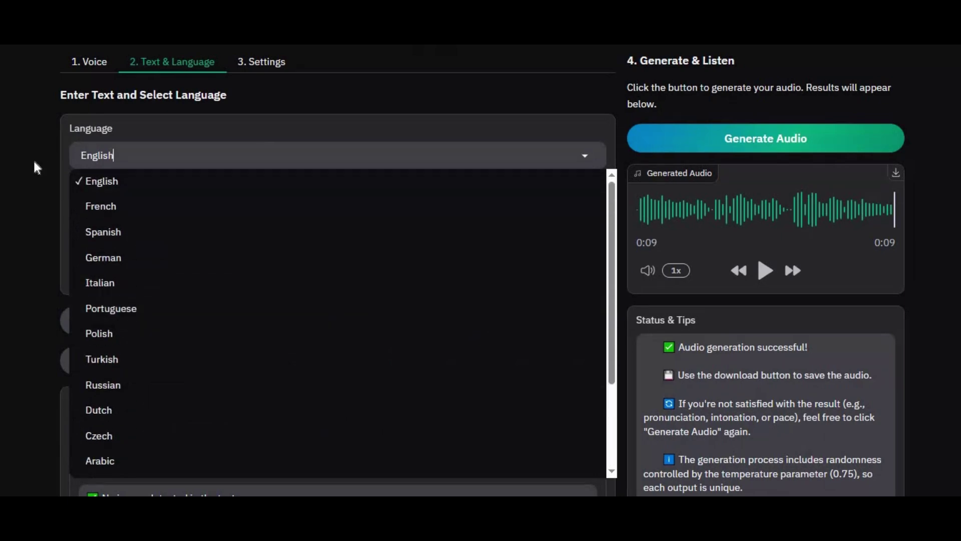
{"action": "left_click", "coordinate": [201, 183]}
{"action": "scroll", "coordinate": [290, 186], "scroll_direction": "down", "scroll_amount": 4}
{"action": "scroll", "coordinate": [290, 186], "scroll_direction": "up", "scroll_amount": 6}
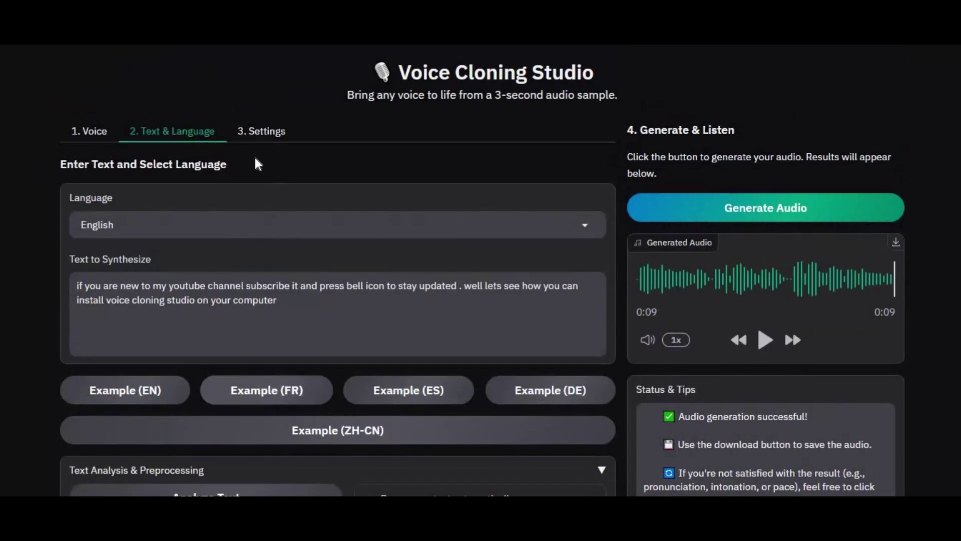
Step: Examine the audio generation settings and play the generated audio
{"action": "left_click", "coordinate": [270, 145]}
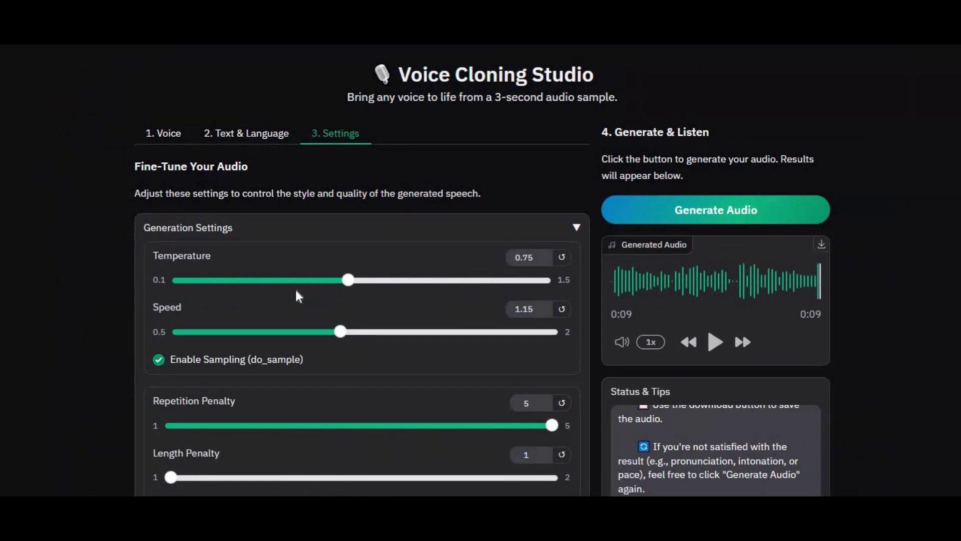
{"action": "scroll", "coordinate": [299, 296], "scroll_direction": "down", "scroll_amount": 4}
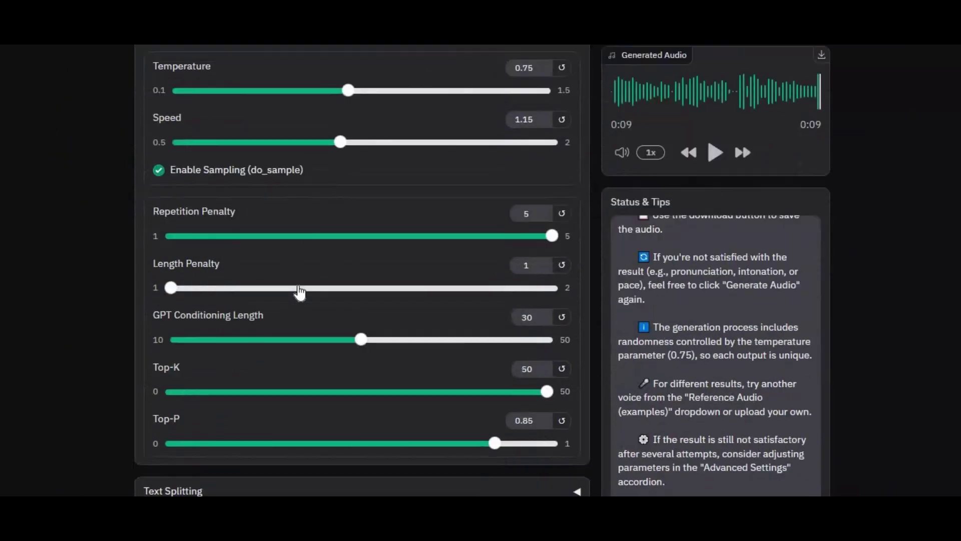
{"action": "scroll", "coordinate": [299, 293], "scroll_direction": "down", "scroll_amount": 1}
{"action": "scroll", "coordinate": [299, 288], "scroll_direction": "up", "scroll_amount": 5}
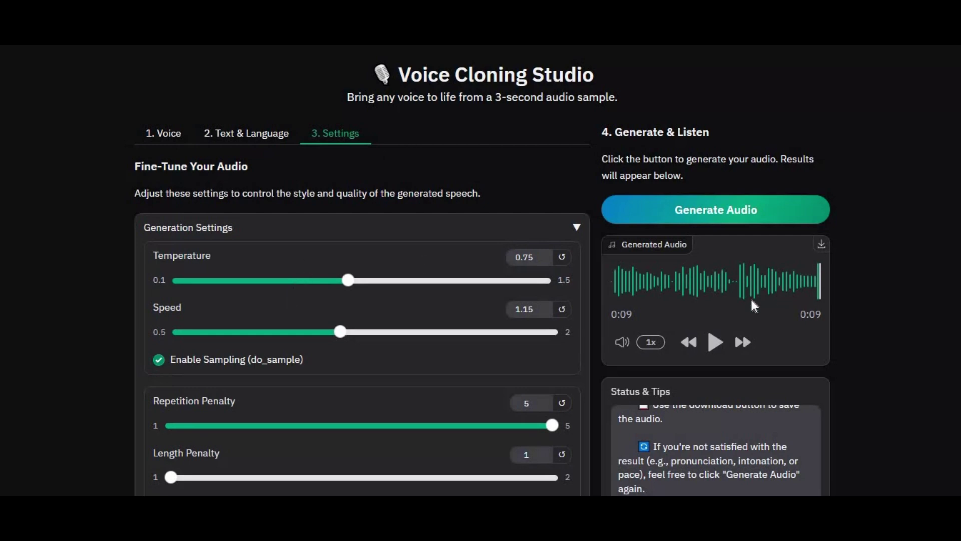
{"action": "left_click", "coordinate": [716, 345]}
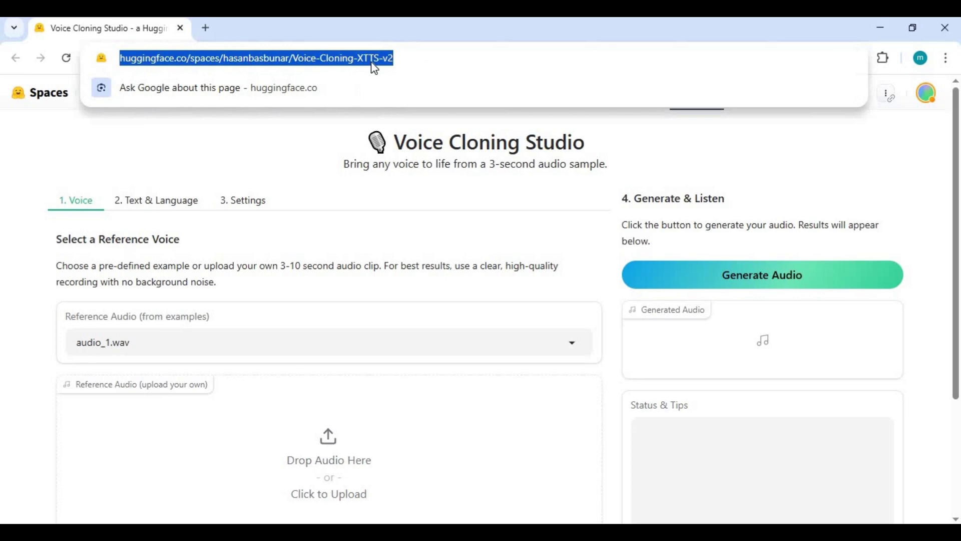
Step: Examine the voice, text and settings sections of the Voice-Cloning-XTTS-v2 Space on Hugging Face in the Chrome browser
{"action": "scroll", "coordinate": [398, 175], "scroll_direction": "down", "scroll_amount": 3}
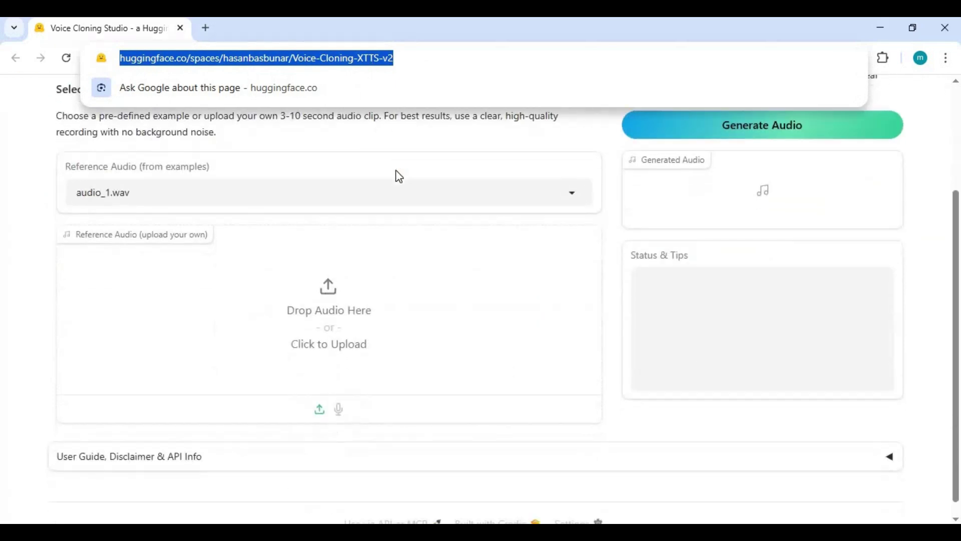
{"action": "scroll", "coordinate": [399, 177], "scroll_direction": "down", "scroll_amount": 1}
{"action": "scroll", "coordinate": [346, 180], "scroll_direction": "up", "scroll_amount": 5}
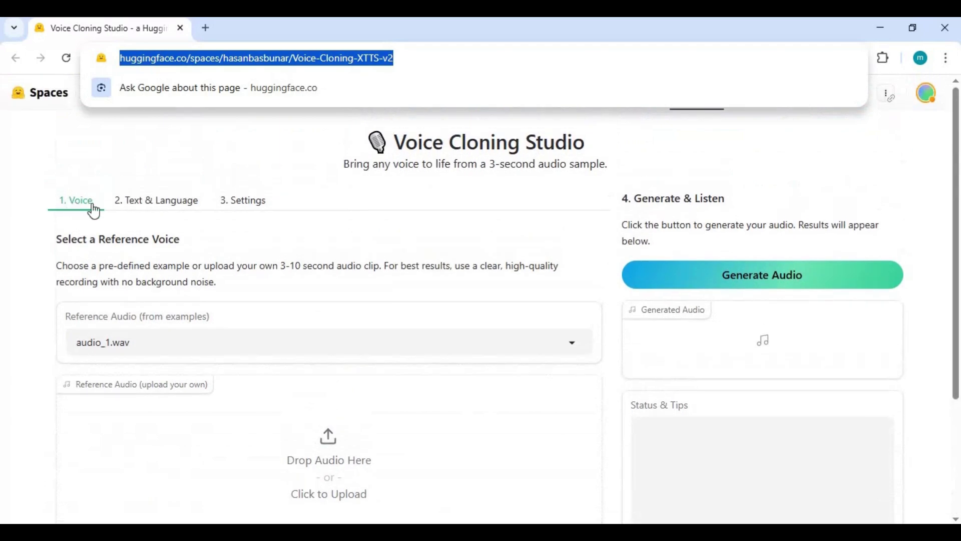
{"action": "left_click", "coordinate": [153, 201]}
{"action": "left_click", "coordinate": [273, 210]}
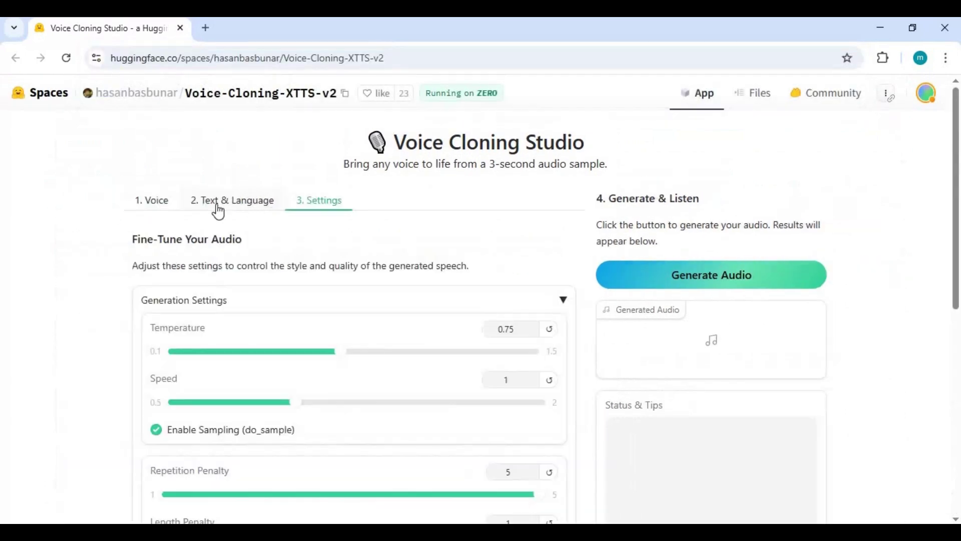
{"action": "left_click", "coordinate": [150, 204]}
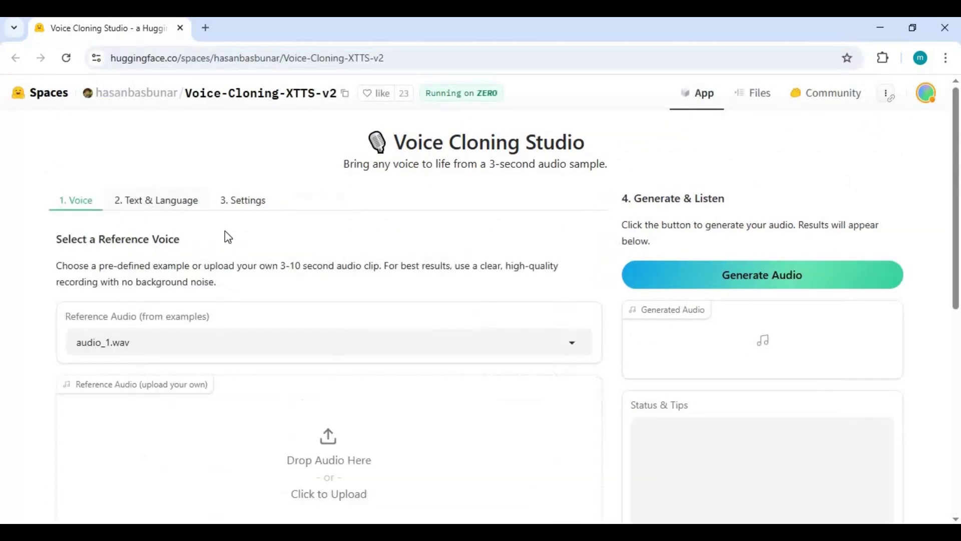
{"action": "scroll", "coordinate": [299, 222], "scroll_direction": "down", "scroll_amount": 3}
{"action": "scroll", "coordinate": [299, 222], "scroll_direction": "up", "scroll_amount": 3}
Step: Open the Space's instructions for running locally with Clone (git) and copy the git clone command
{"action": "left_click", "coordinate": [886, 94]}
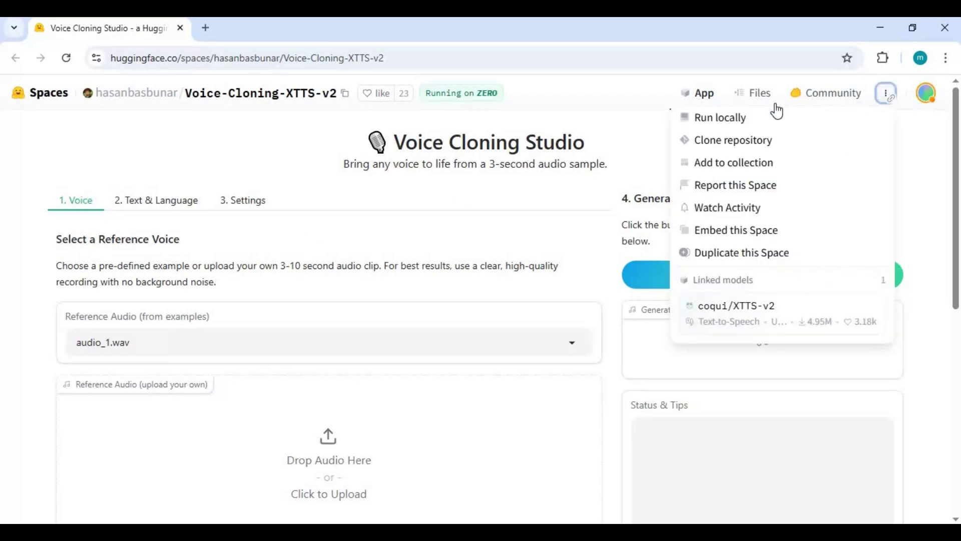
{"action": "left_click", "coordinate": [727, 125]}
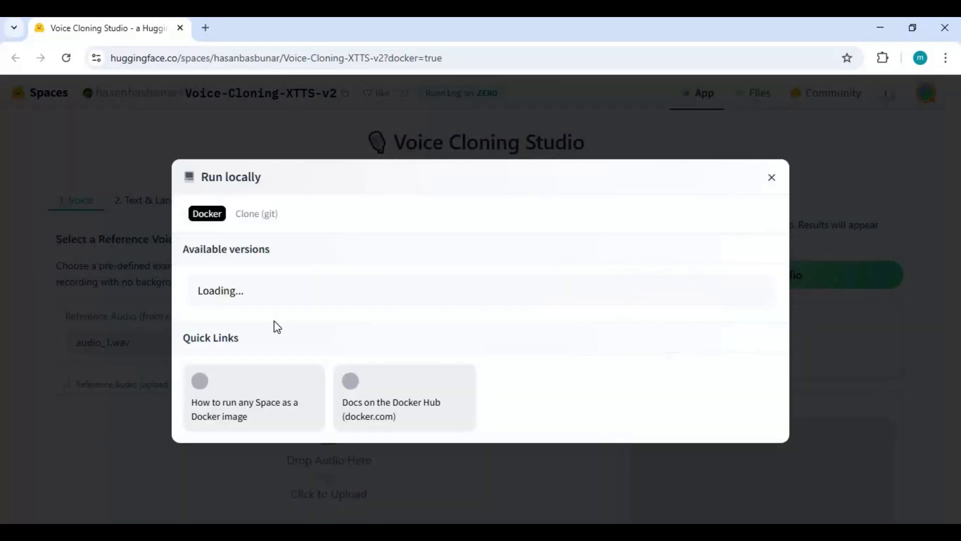
{"action": "left_click", "coordinate": [247, 215]}
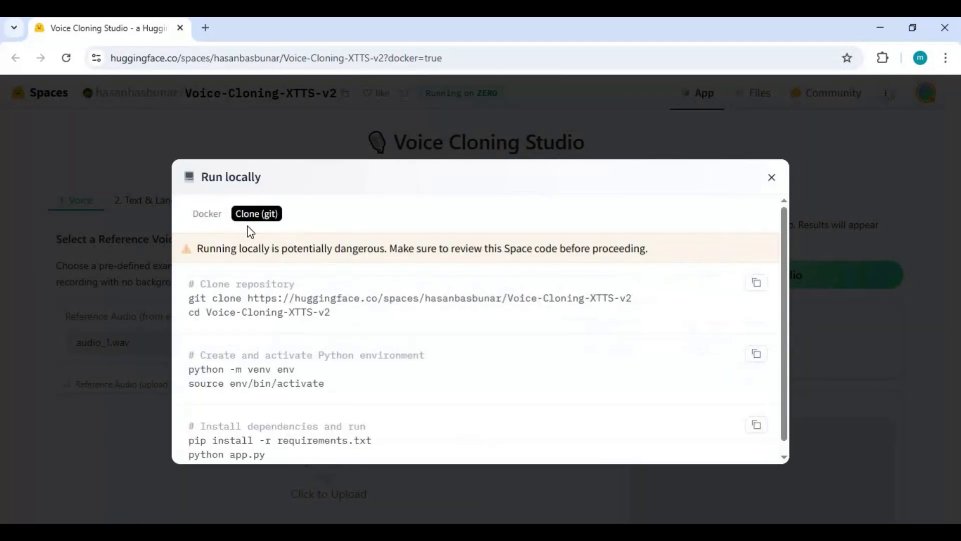
{"action": "left_click_drag", "start_coordinate": [635, 298], "coordinate": [186, 298]}
{"action": "right_click", "coordinate": [266, 300]}
{"action": "left_click", "coordinate": [293, 316]}
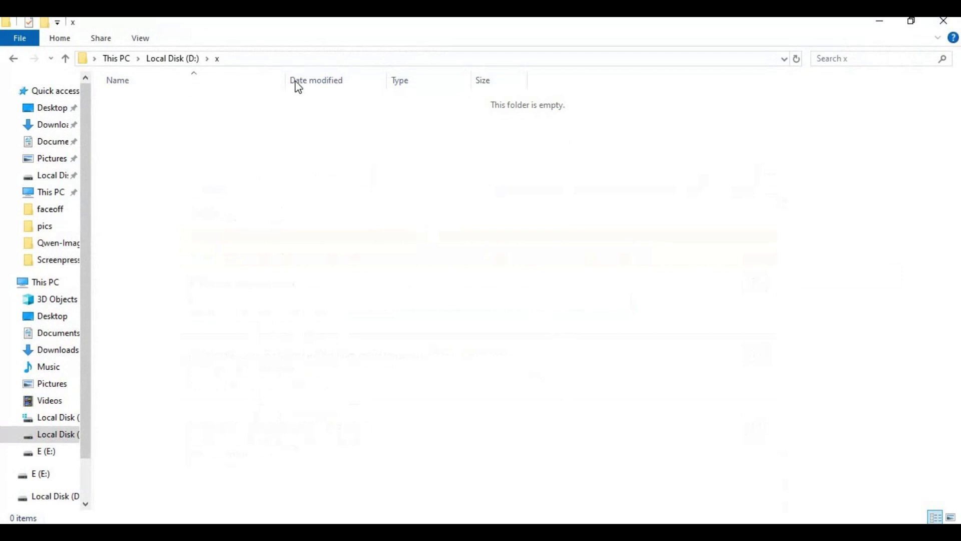
Step: Open a command prompt in the D:\x folder and run the copied git clone command for Voice-Cloning-XTTS-v2
{"action": "left_click", "coordinate": [264, 59]}
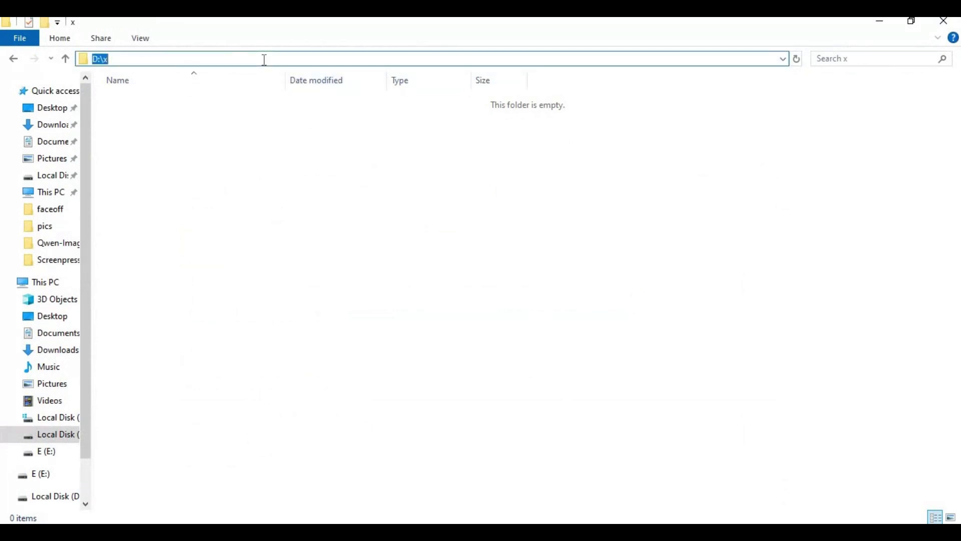
{"action": "type", "text": "cmd"}
{"action": "key", "text": "Return"}
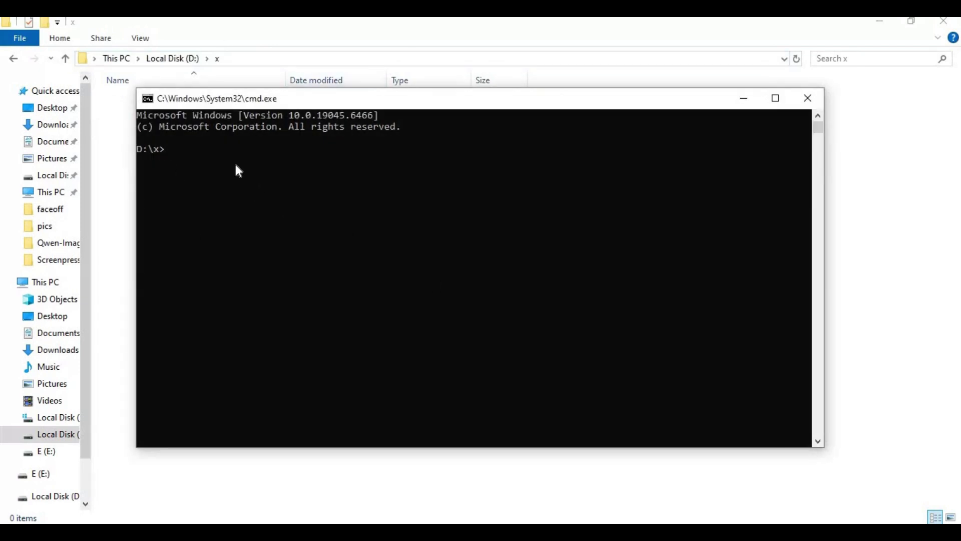
{"action": "key", "text": "ctrl+v"}
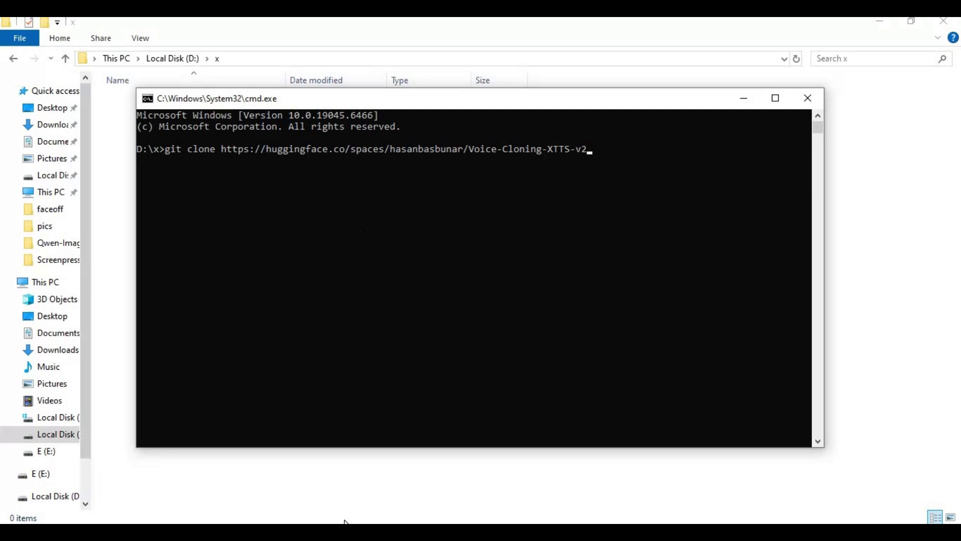
{"action": "key", "text": "Return"}
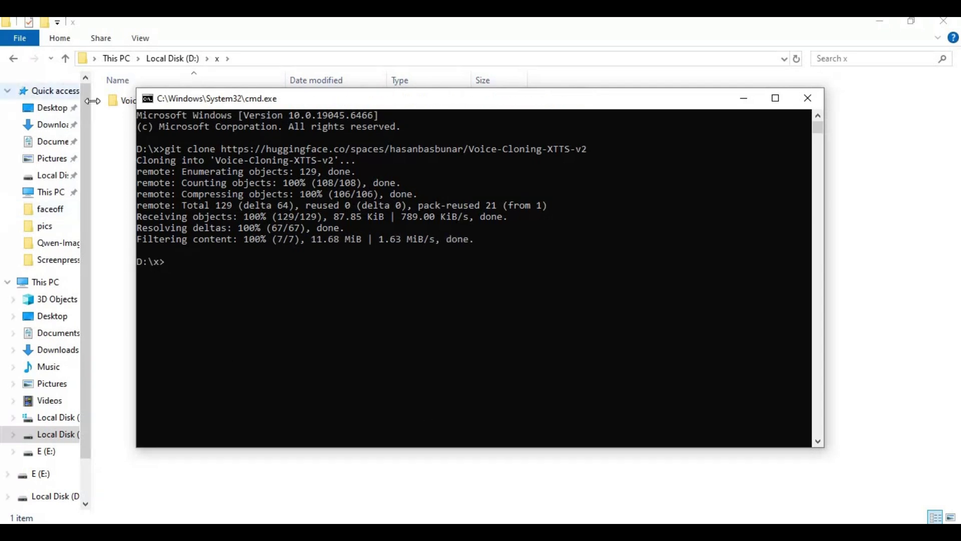
Step: Copy the cloned folder's path in File Explorer and change the command prompt's directory to D:\x\Voice-Cloning-XTTS-v2
{"action": "double_click", "coordinate": [122, 100]}
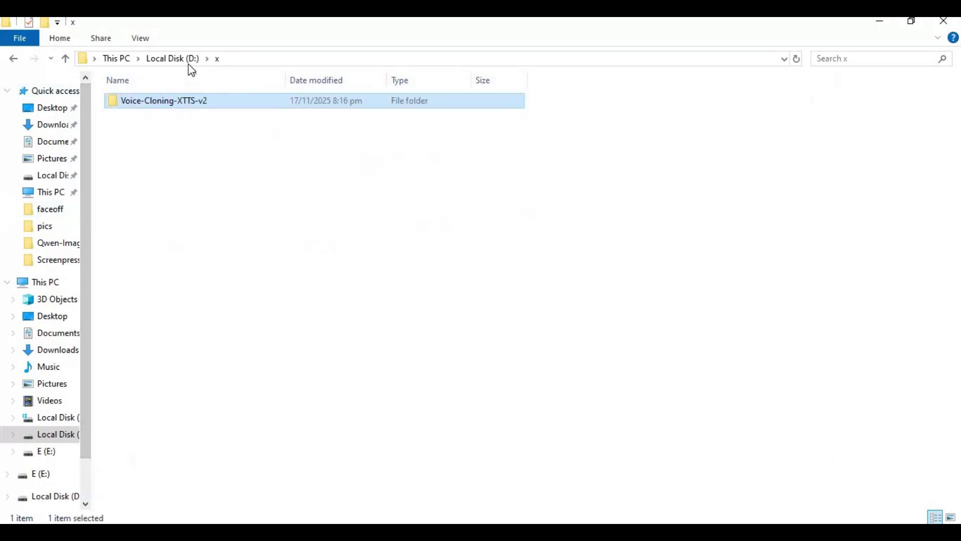
{"action": "left_click", "coordinate": [338, 59]}
{"action": "right_click", "coordinate": [143, 60]}
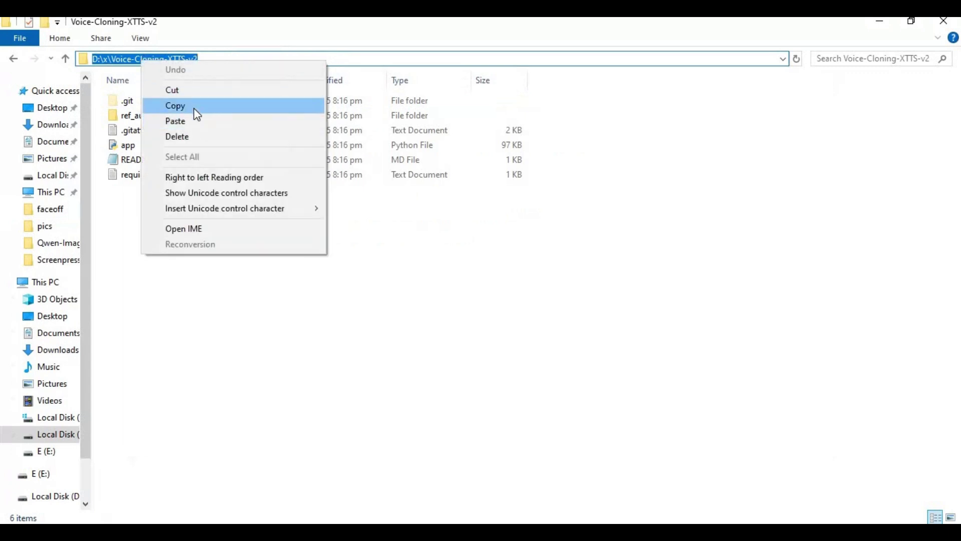
{"action": "left_click", "coordinate": [194, 107]}
{"action": "key", "text": "alt+Tab"}
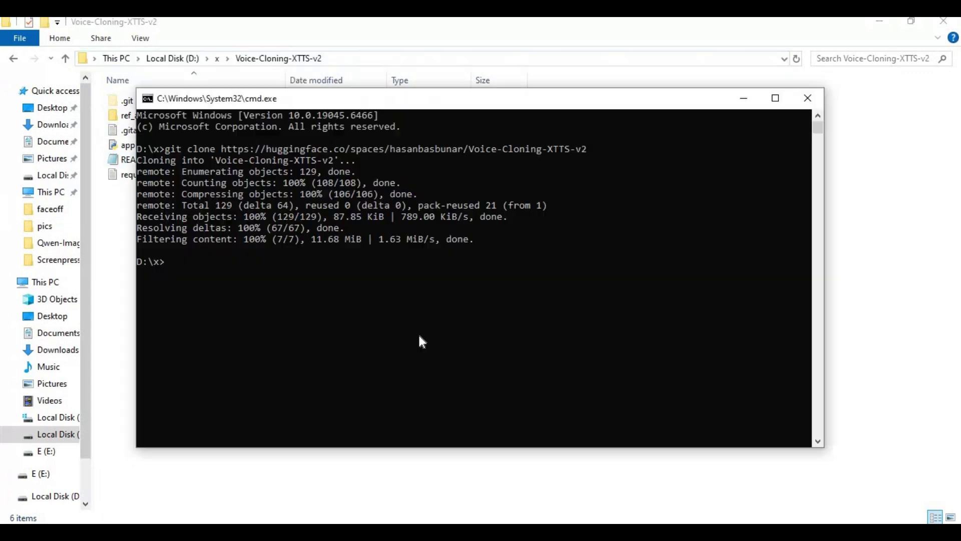
{"action": "type", "text": "cd"}
{"action": "right_click", "coordinate": [283, 299]}
{"action": "key", "text": "Return"}
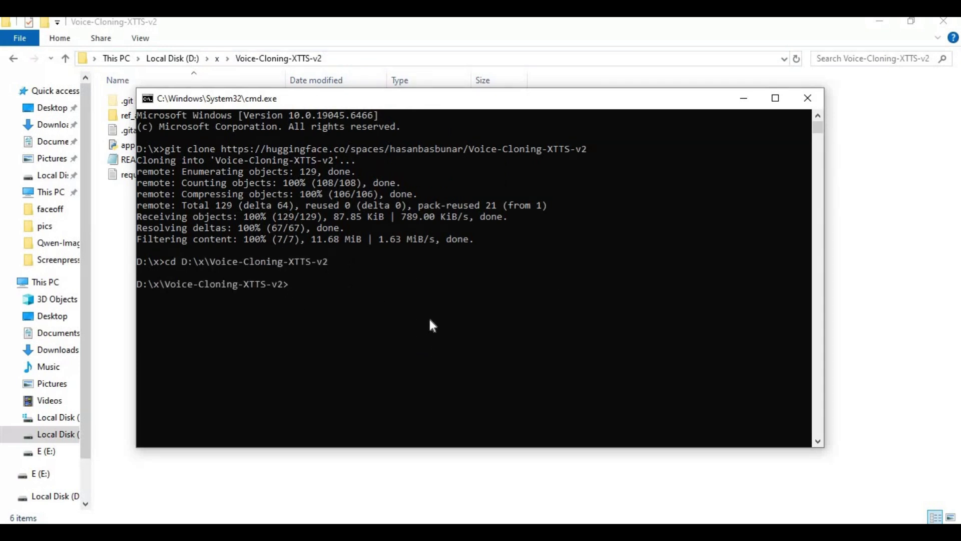
Step: Create a Python 3.10 virtual environment with "py -3.10 -m venv venv" and activate it with "venv\scripts\activate"
{"action": "type", "text": "py -3.10 -m venv venv"}
{"action": "key", "text": "Return"}
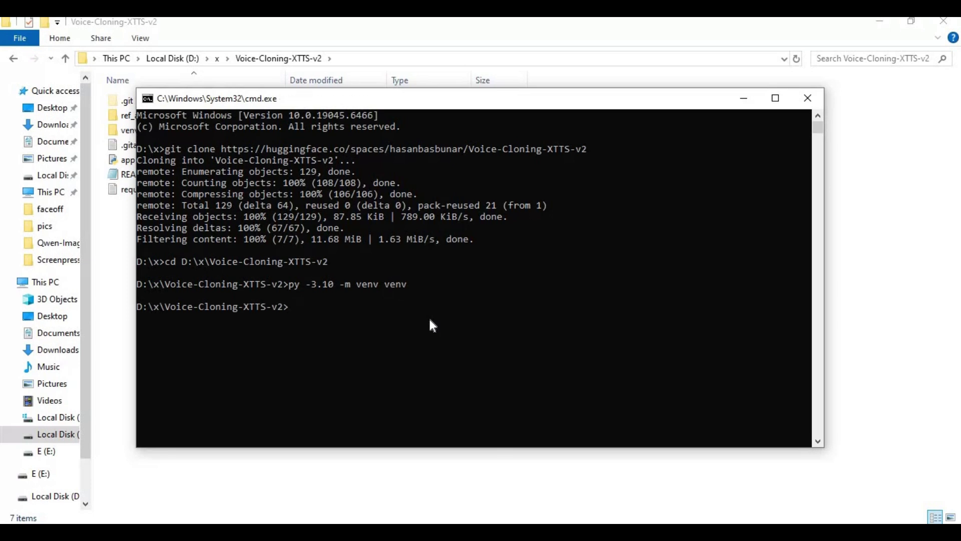
{"action": "type", "text": "venv\\scripts\\activate"}
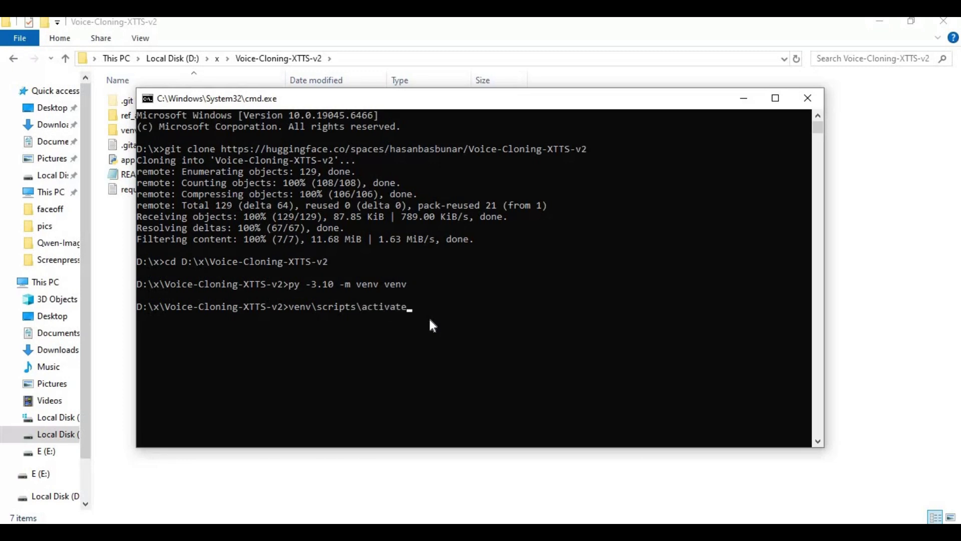
{"action": "key", "text": "Return"}
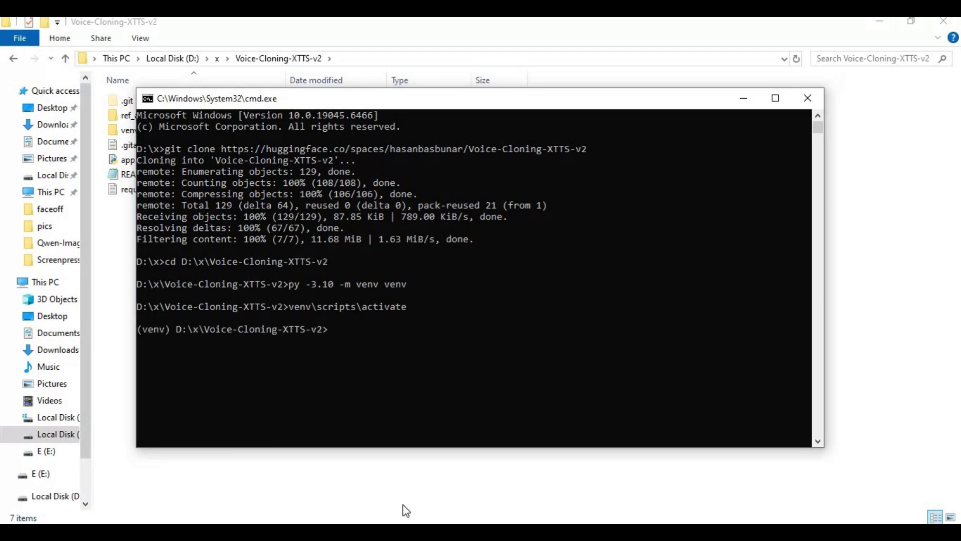
Step: Switch to Chrome and open pytorch.org in a new tab
{"action": "left_click", "coordinate": [401, 531]}
{"action": "left_click", "coordinate": [205, 27]}
{"action": "type", "text": "p"}
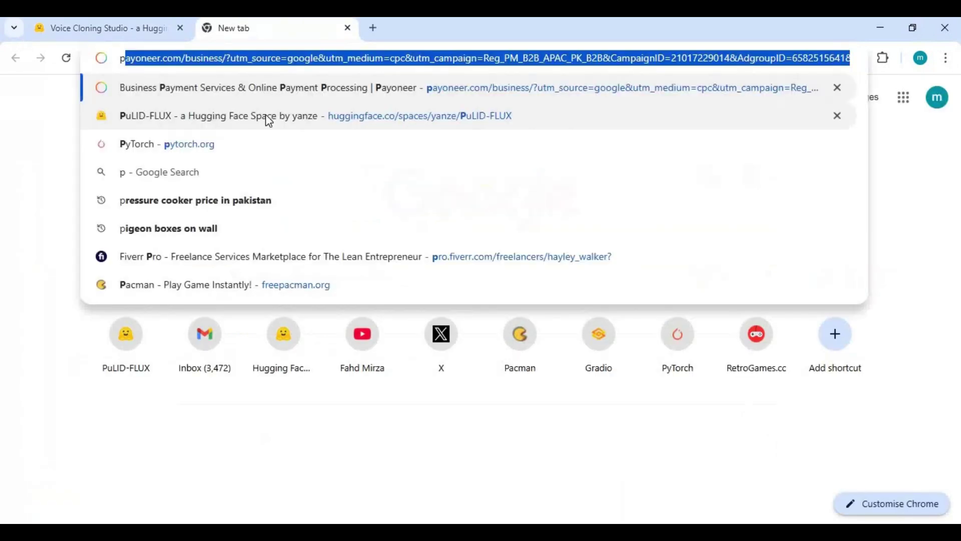
{"action": "type", "text": "ytorch.org"}
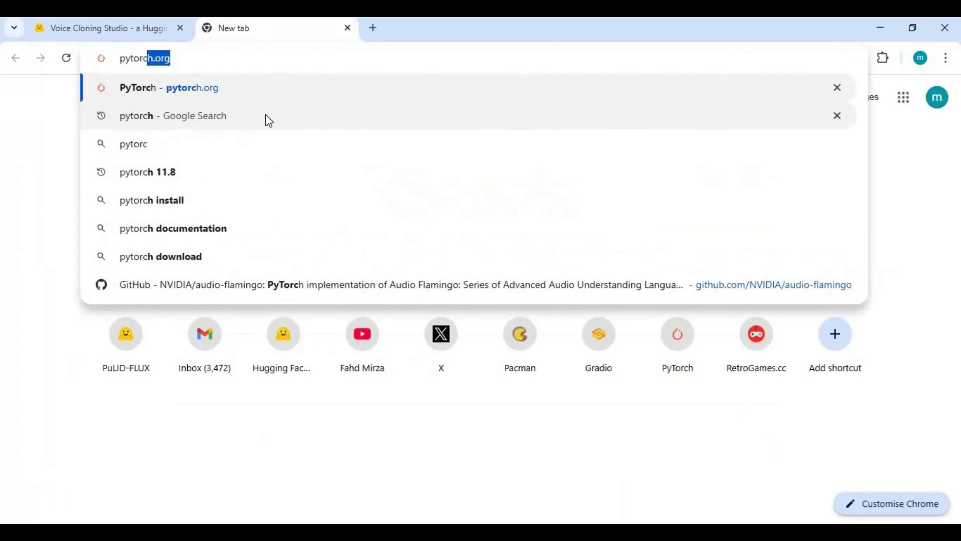
{"action": "key", "text": "Return"}
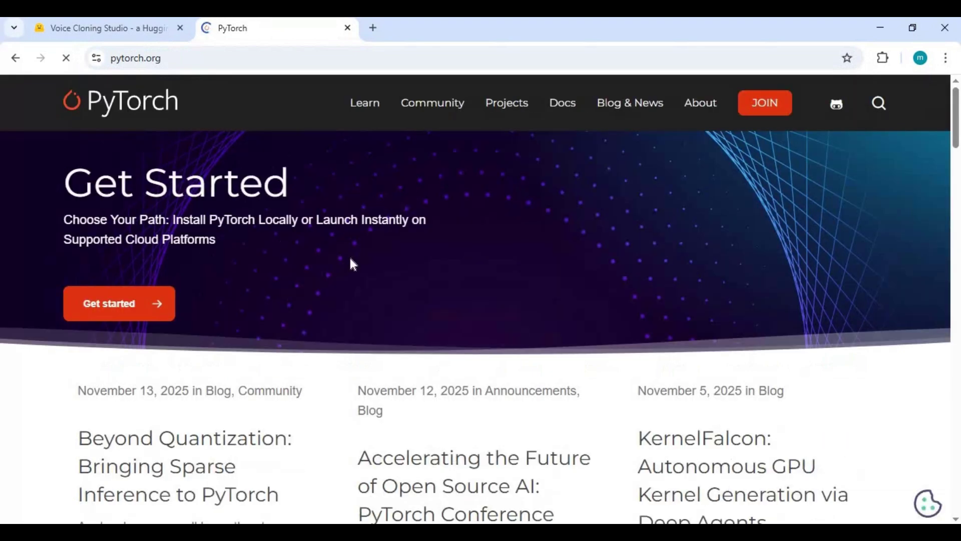
Step: Choose CUDA 12.8 as the compute platform in the Install PyTorch selector and copy the generated pip3 install command
{"action": "scroll", "coordinate": [374, 254], "scroll_direction": "down", "scroll_amount": 15}
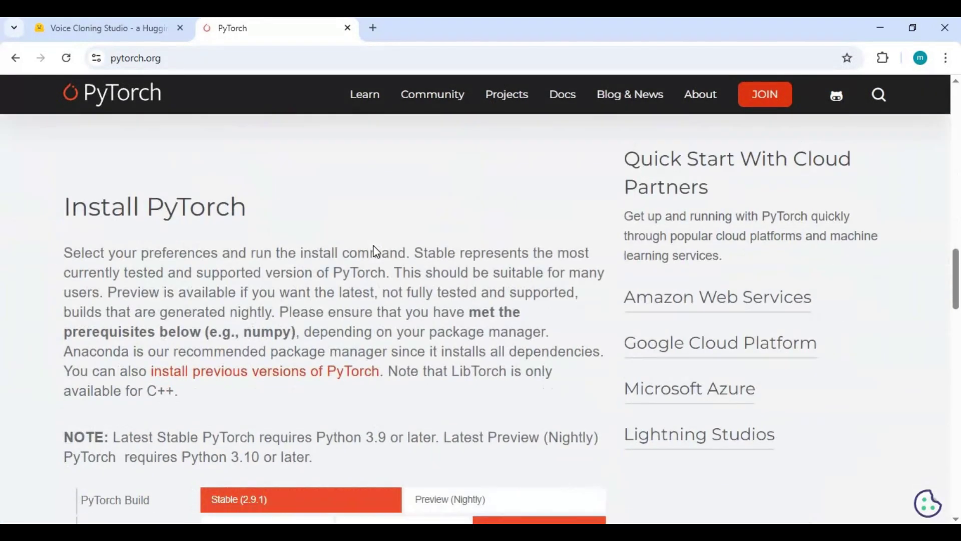
{"action": "scroll", "coordinate": [376, 251], "scroll_direction": "down", "scroll_amount": 6}
{"action": "left_click", "coordinate": [371, 336]}
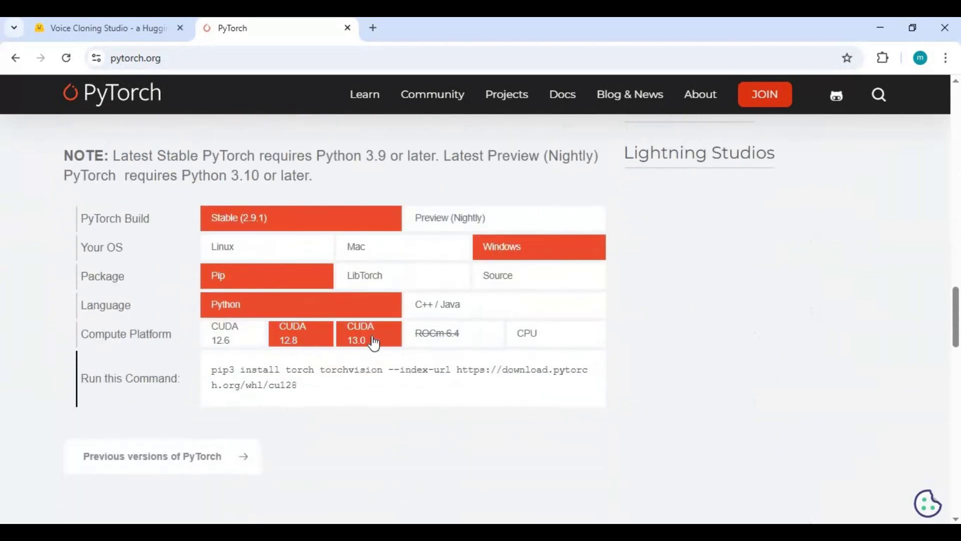
{"action": "left_click", "coordinate": [296, 344]}
{"action": "triple_click", "coordinate": [215, 376]}
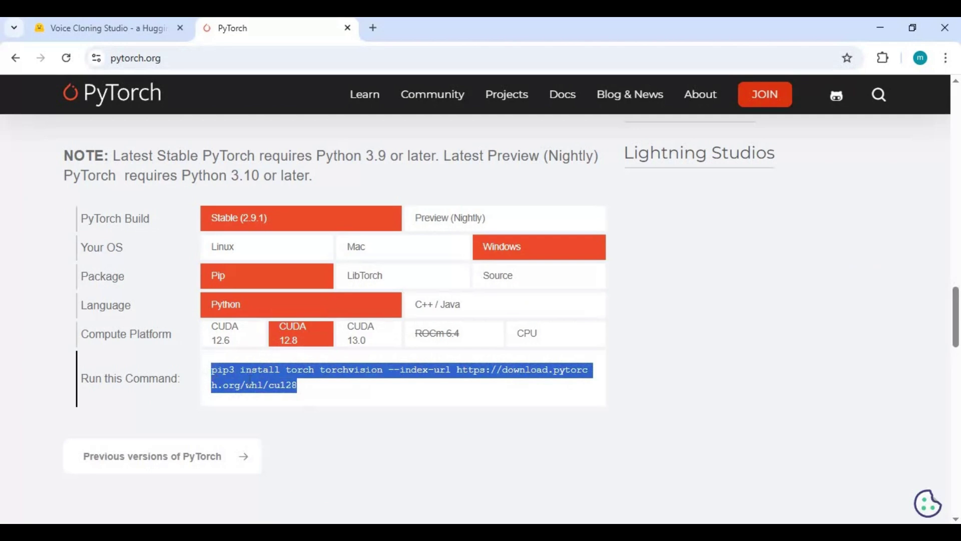
{"action": "right_click", "coordinate": [252, 372]}
{"action": "left_click", "coordinate": [299, 231]}
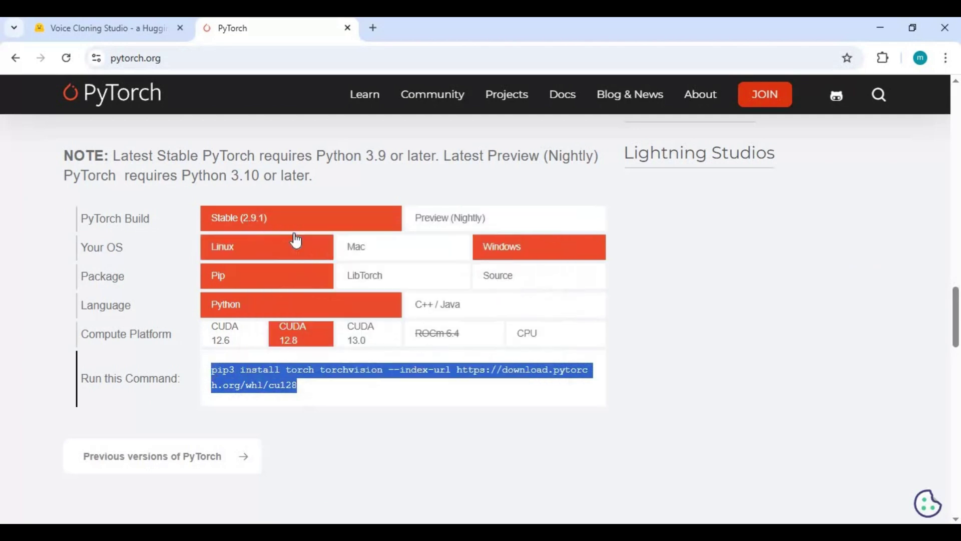
Step: Switch to the command prompt and check the installed CUDA toolkit version with "nvcc --version"
{"action": "key", "text": "alt+Tab"}
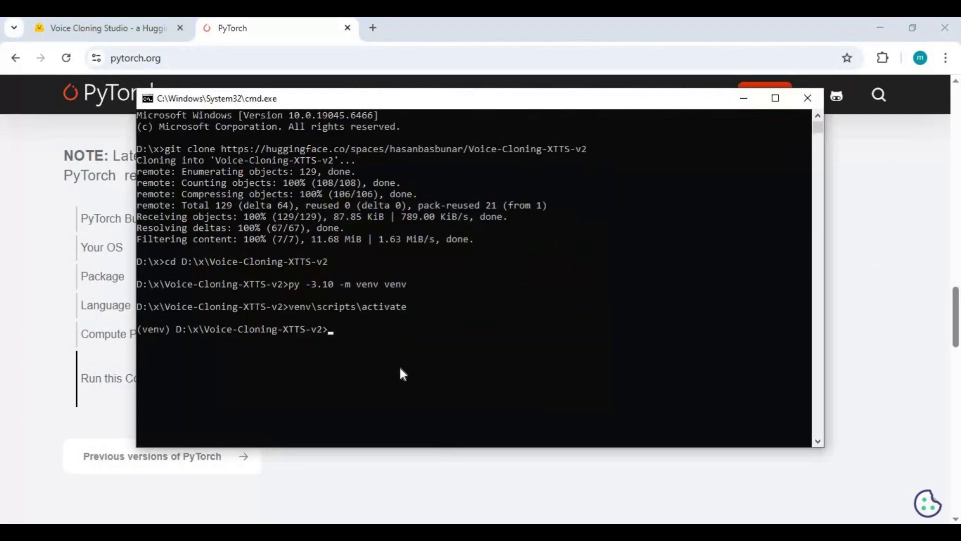
{"action": "type", "text": "nvcc --version"}
{"action": "key", "text": "Return"}
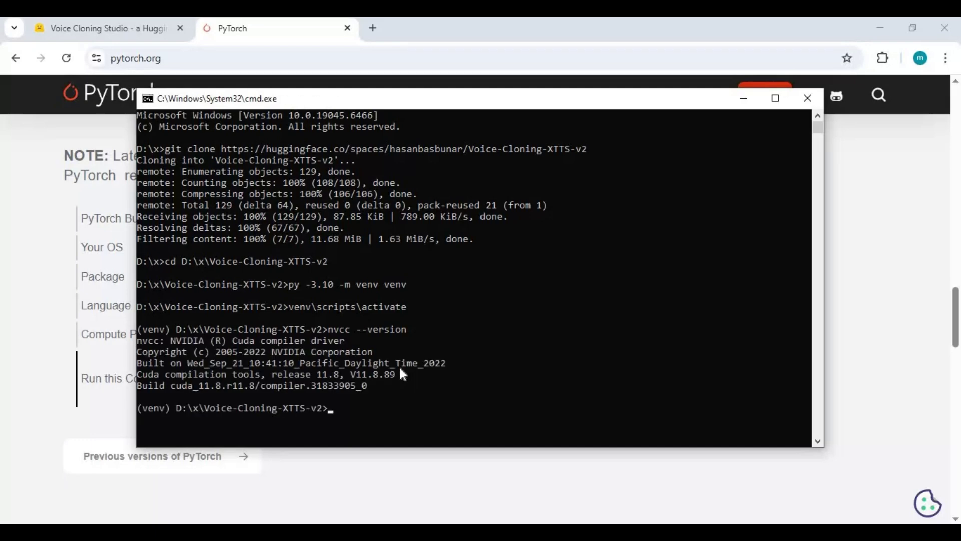
Step: Paste the copied PyTorch install command, change cu128 to cu118, add torchaudio before torchvision, and run it
{"action": "key", "text": "ctrl+v"}
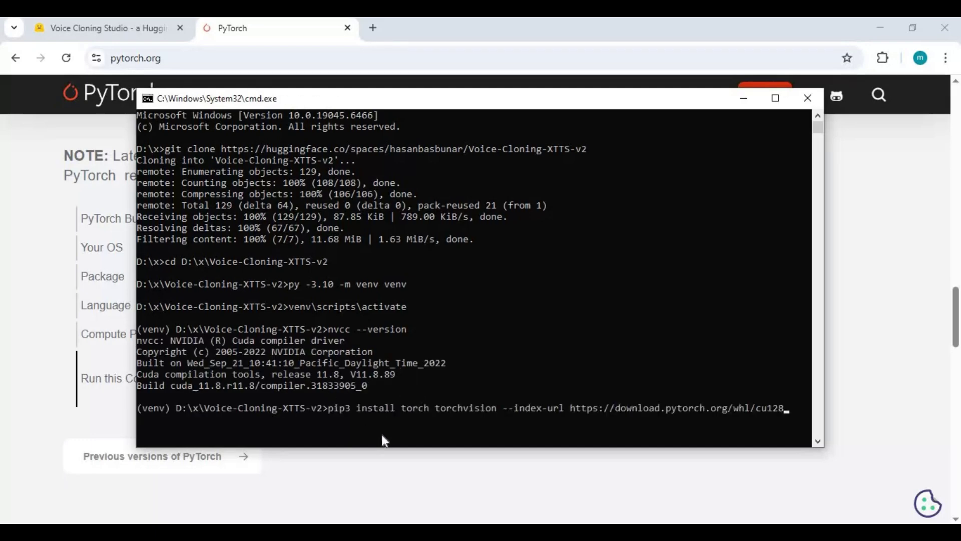
{"action": "key", "text": "BackSpace"}
{"action": "key", "text": "BackSpace"}
{"action": "type", "text": "18"}
{"action": "key", "text": "Left"}
{"action": "key", "text": "Left"}
{"action": "key", "text": "Left"}
{"action": "key", "text": "Left"}
{"action": "key", "text": "Left"}
{"action": "key", "text": "Left"}
{"action": "key", "text": "Left"}
{"action": "key", "text": "Left"}
{"action": "key", "text": "Left"}
{"action": "key", "text": "Left"}
{"action": "key", "text": "Left"}
{"action": "key", "text": "Left"}
{"action": "key", "text": "Left"}
{"action": "key", "text": "Left"}
{"action": "key", "text": "Left"}
{"action": "key", "text": "Left"}
{"action": "key", "text": "Left"}
{"action": "key", "text": "Left"}
{"action": "key", "text": "Left"}
{"action": "key", "text": "Left"}
{"action": "key", "text": "Left"}
{"action": "type", "text": "torch"}
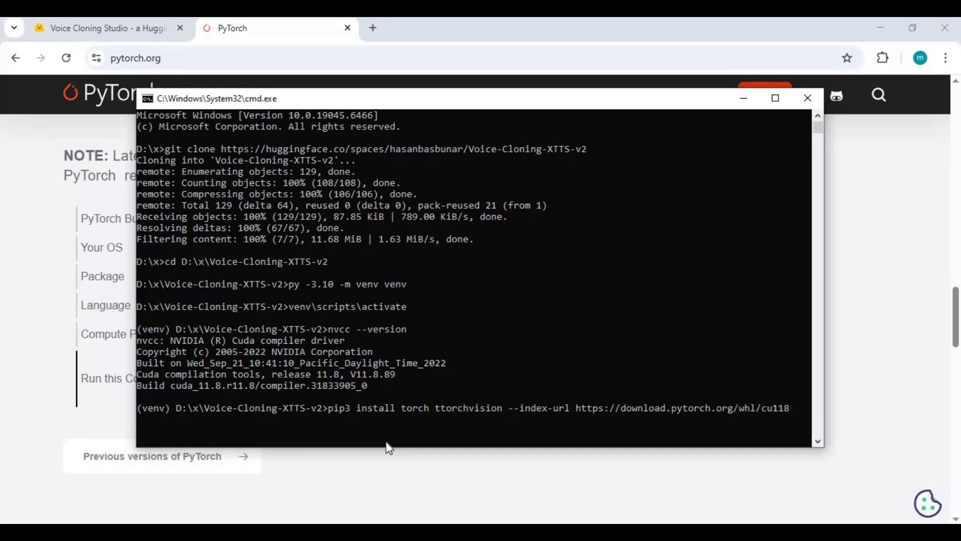
{"action": "type", "text": "audio"}
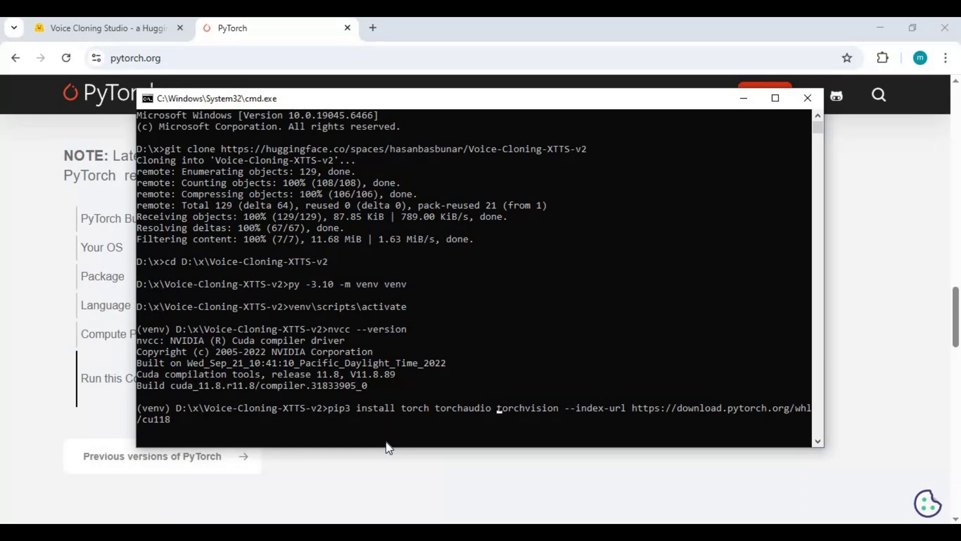
{"action": "key", "text": "Return"}
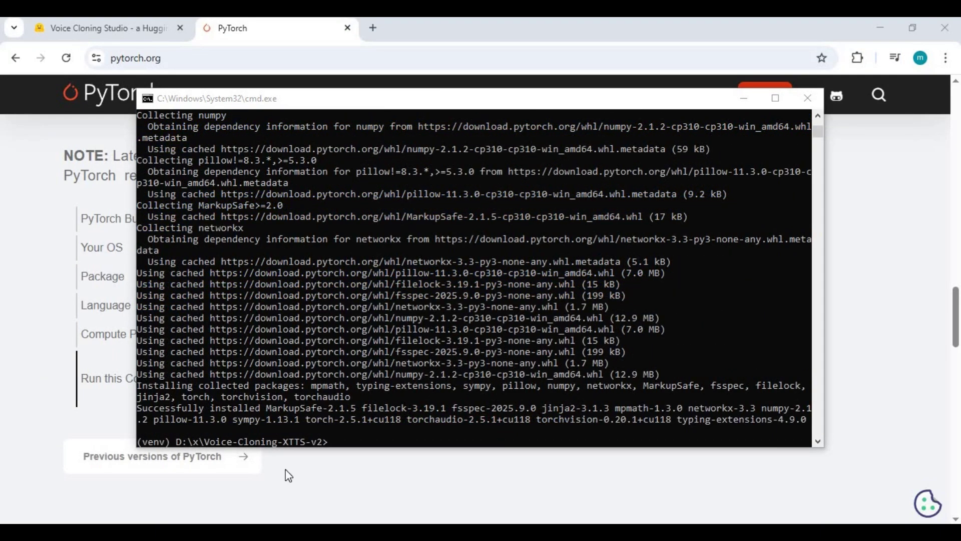
Step: Open the requirements file from the Voice-Cloning-XTTS-v2 folder, delete the torch>=2.0.0 and torchaudio>=2.0.0 lines, then save and close it
{"action": "key", "text": "alt+Tab"}
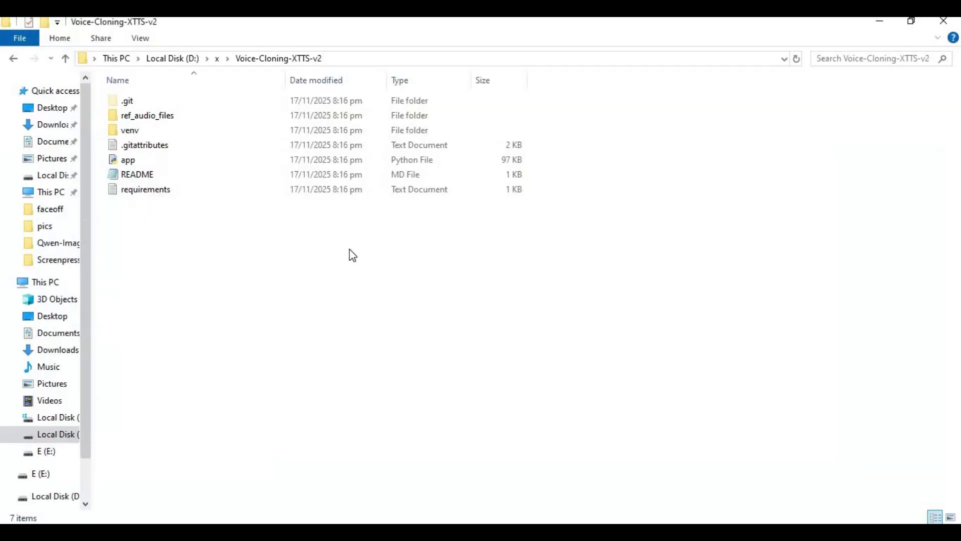
{"action": "double_click", "coordinate": [142, 195]}
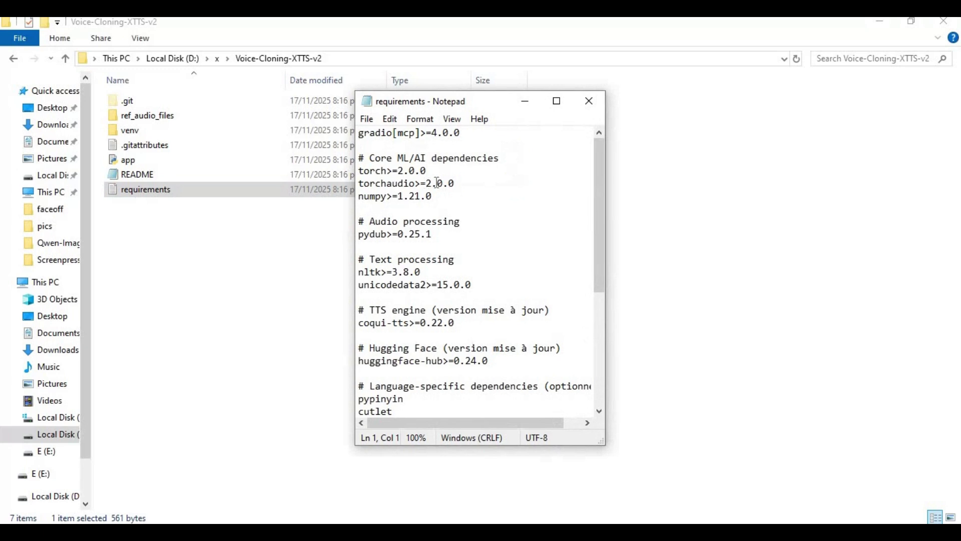
{"action": "double_click", "coordinate": [387, 184]}
{"action": "left_click_drag", "start_coordinate": [388, 183], "coordinate": [351, 170]}
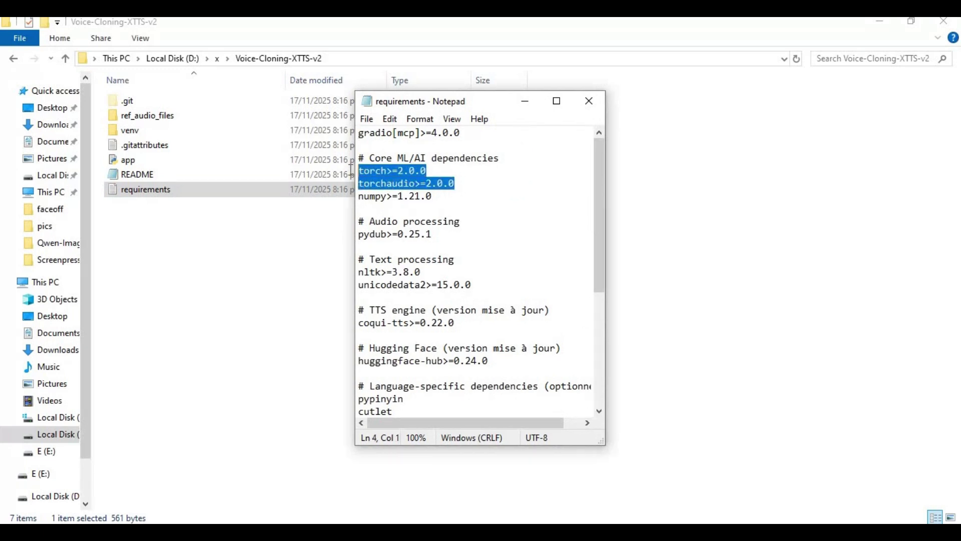
{"action": "key", "text": "Delete"}
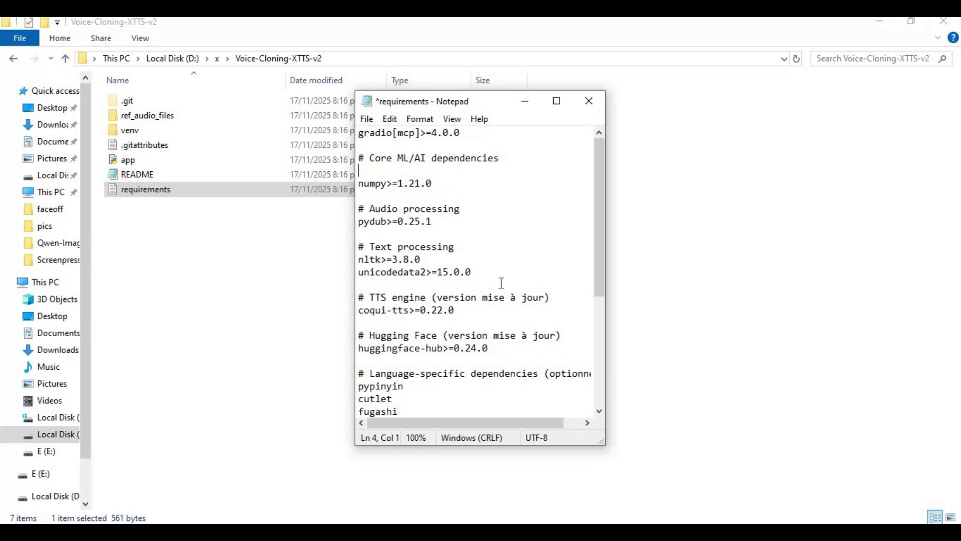
{"action": "scroll", "coordinate": [501, 283], "scroll_direction": "down", "scroll_amount": 5}
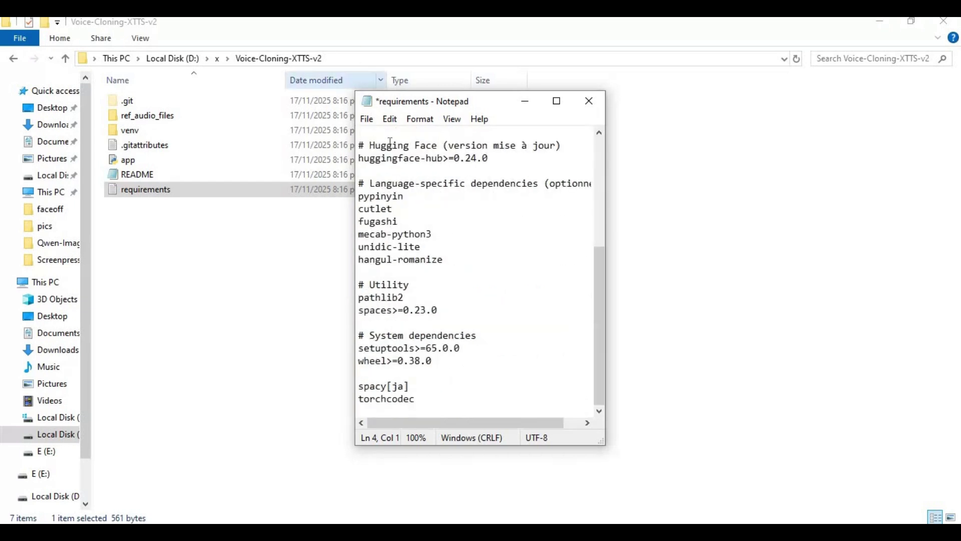
{"action": "left_click", "coordinate": [368, 118]}
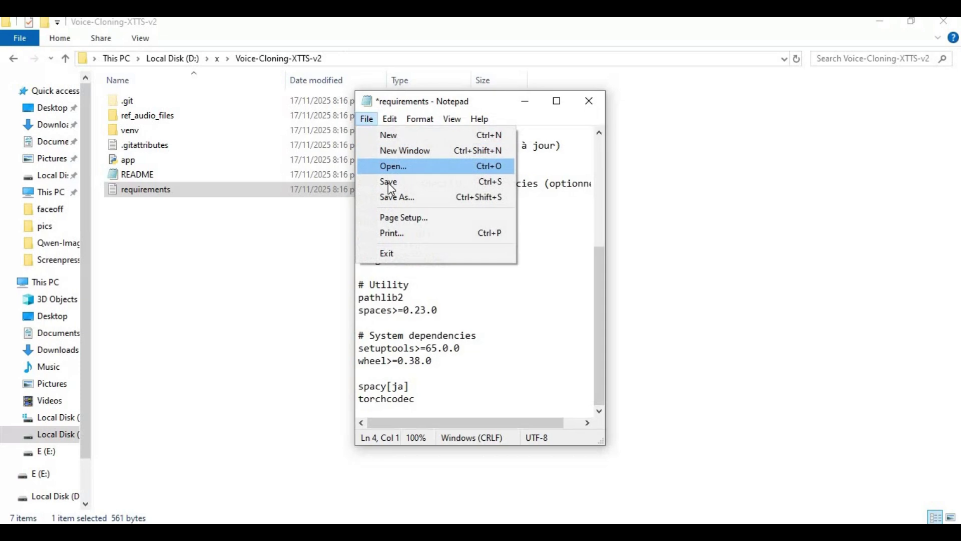
{"action": "left_click", "coordinate": [396, 181]}
{"action": "left_click", "coordinate": [589, 100]}
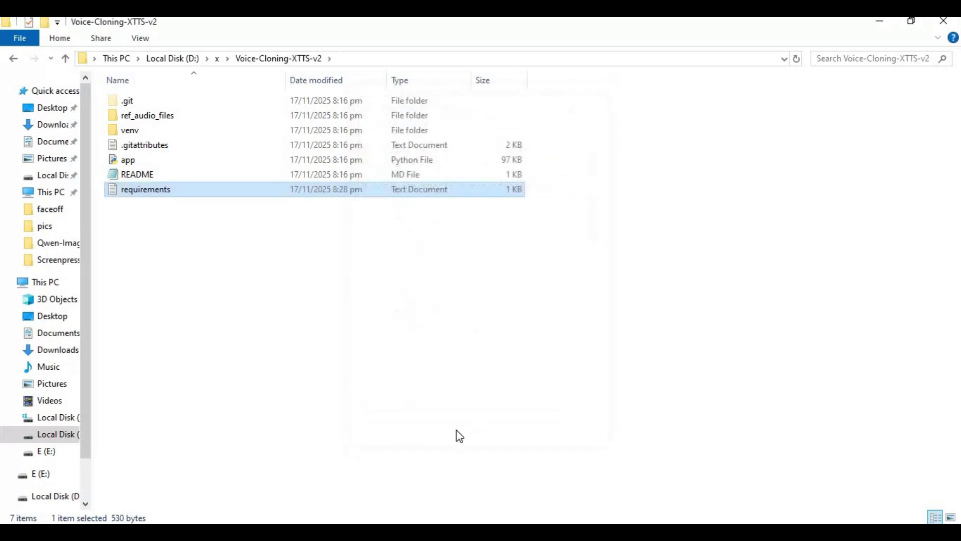
Step: In the command prompt, run "pip install -r requirements.txt" and launch the app with "python app.py"
{"action": "key", "text": "alt+Tab"}
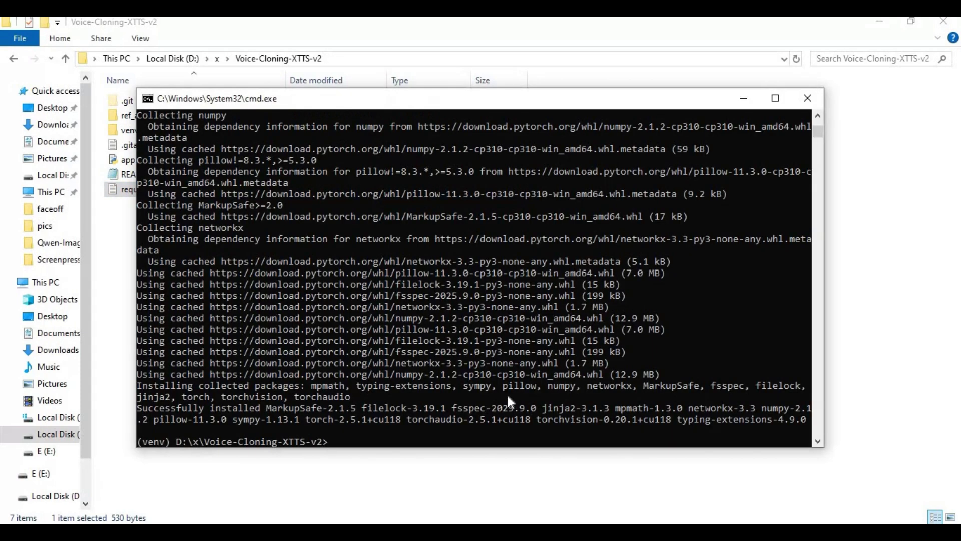
{"action": "type", "text": "pip install -r requ"}
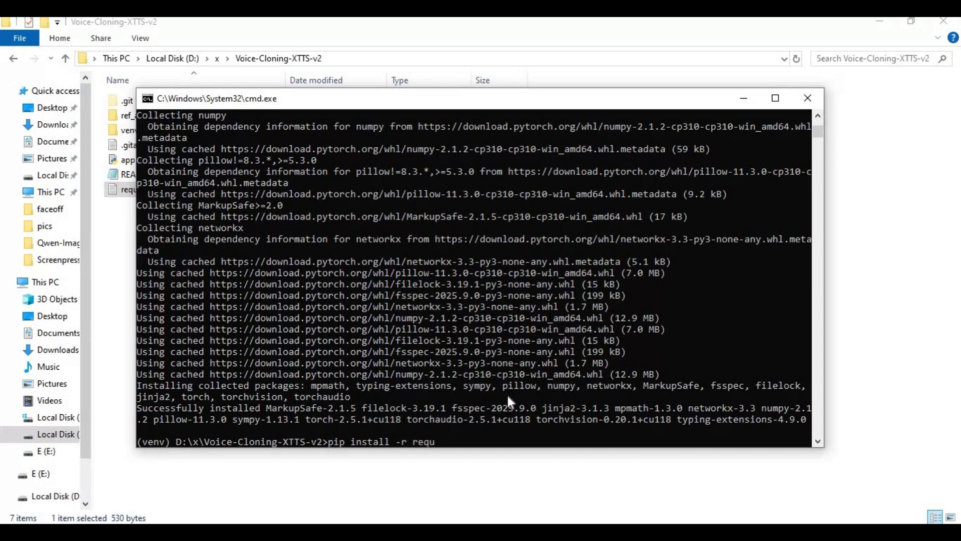
{"action": "type", "text": "irements.txt"}
{"action": "key", "text": "Return"}
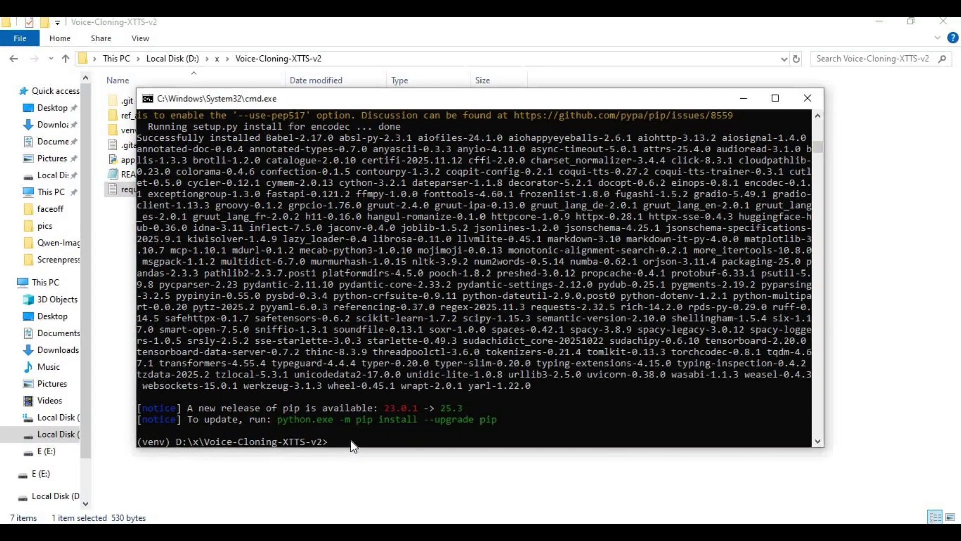
{"action": "type", "text": "python app.py"}
{"action": "key", "text": "Return"}
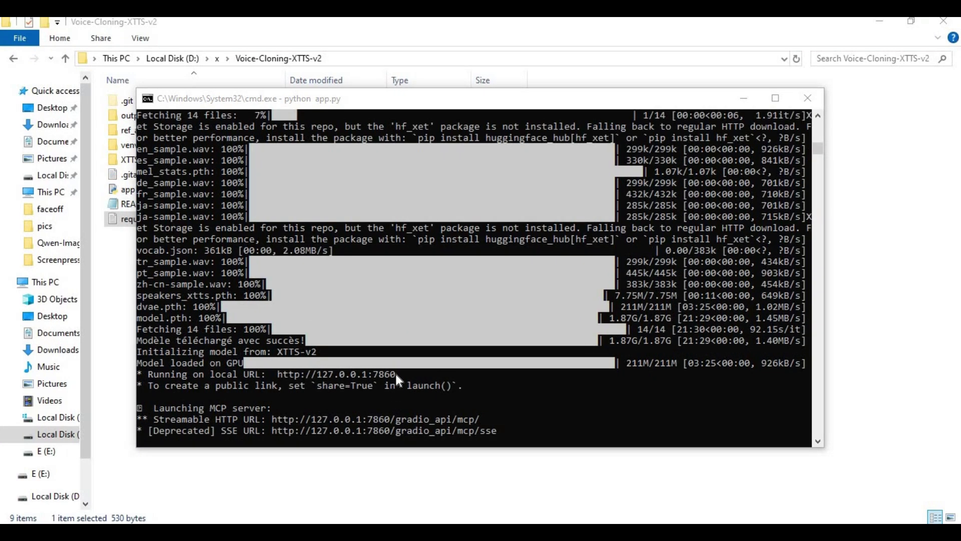
Step: Switch to Chrome and open the app's local URL, 127.0.0.1:7860, in a new tab
{"action": "left_click", "coordinate": [293, 374]}
{"action": "left_click_drag", "start_coordinate": [275, 371], "coordinate": [419, 374]}
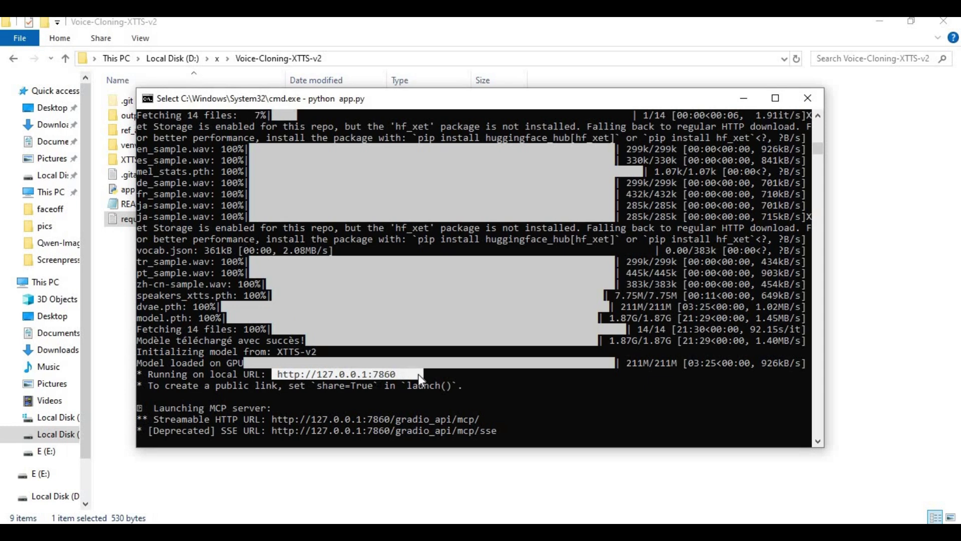
{"action": "left_click", "coordinate": [472, 407]}
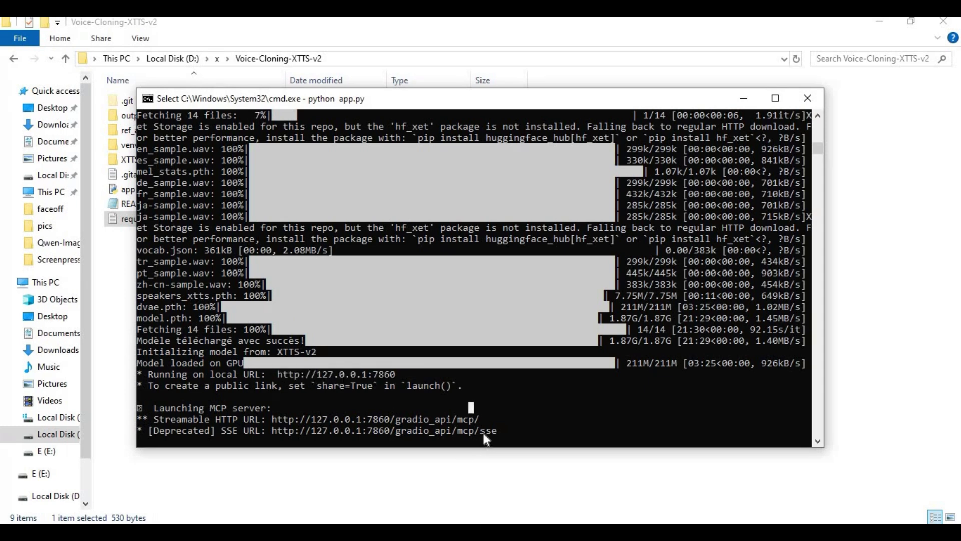
{"action": "key", "text": "Escape"}
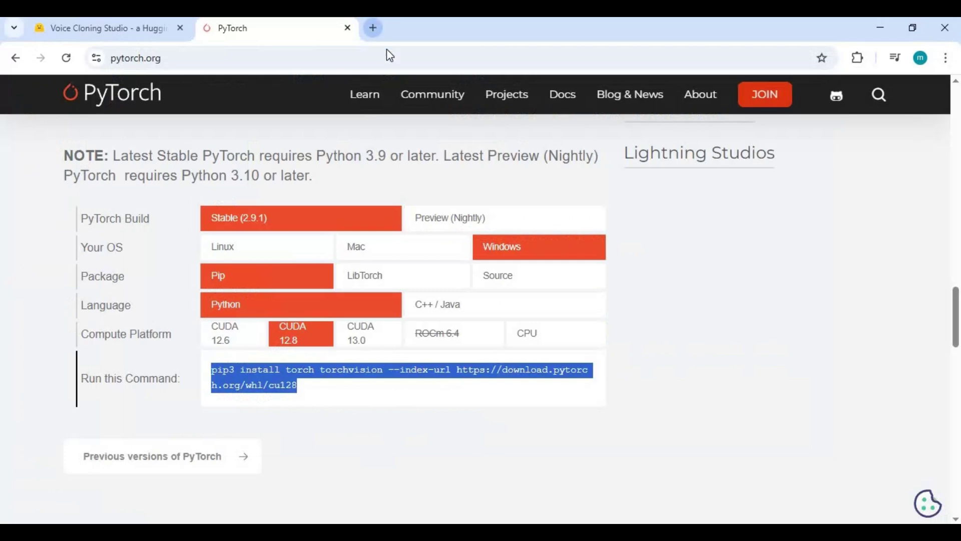
{"action": "key", "text": "ctrl+t"}
{"action": "type", "text": "1"}
{"action": "key", "text": "Return"}
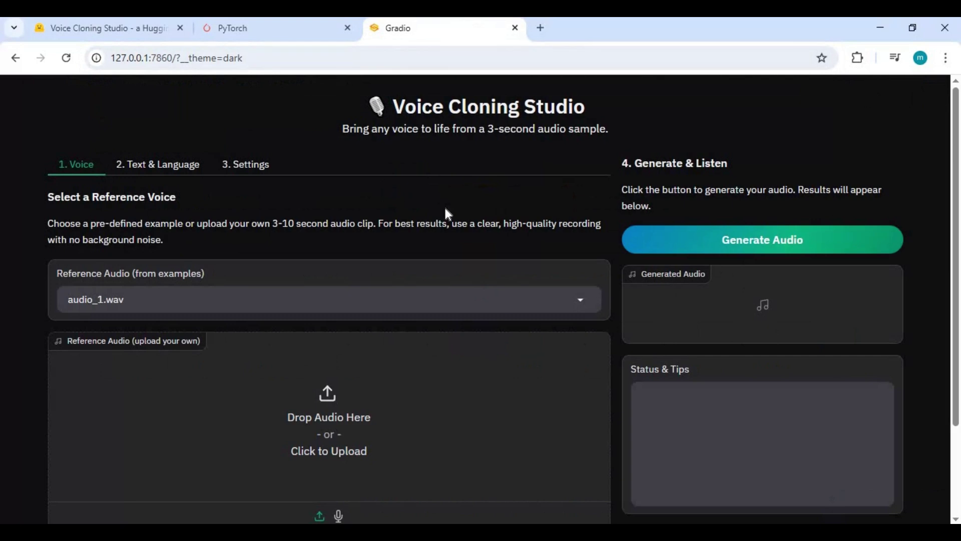
{"action": "scroll", "coordinate": [445, 208], "scroll_direction": "down", "scroll_amount": 3}
{"action": "scroll", "coordinate": [445, 205], "scroll_direction": "up", "scroll_amount": 3}
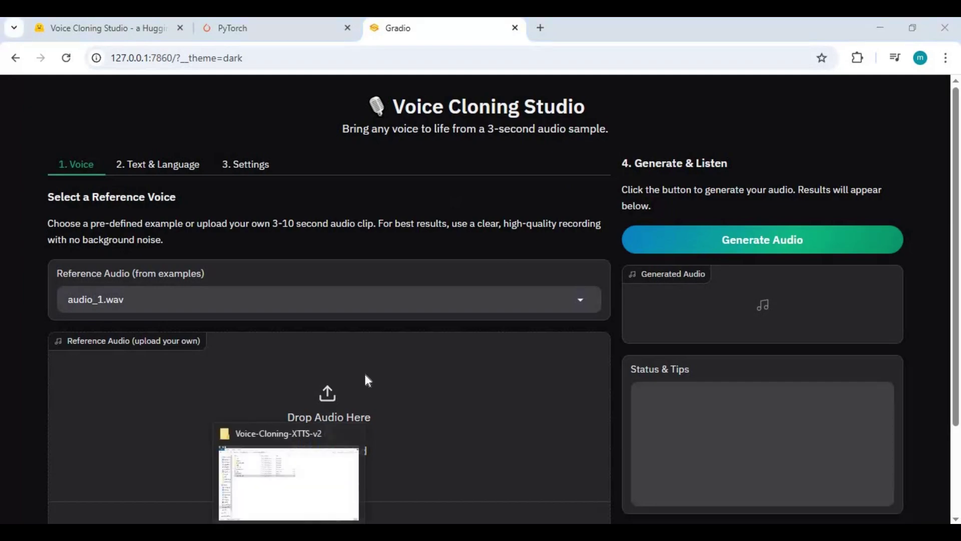
Step: Switch to File Explorer, create a new text document in the Voice-Cloning-XTTS-v2 folder, and open it for editing
{"action": "left_click", "coordinate": [289, 473]}
{"action": "right_click", "coordinate": [268, 350]}
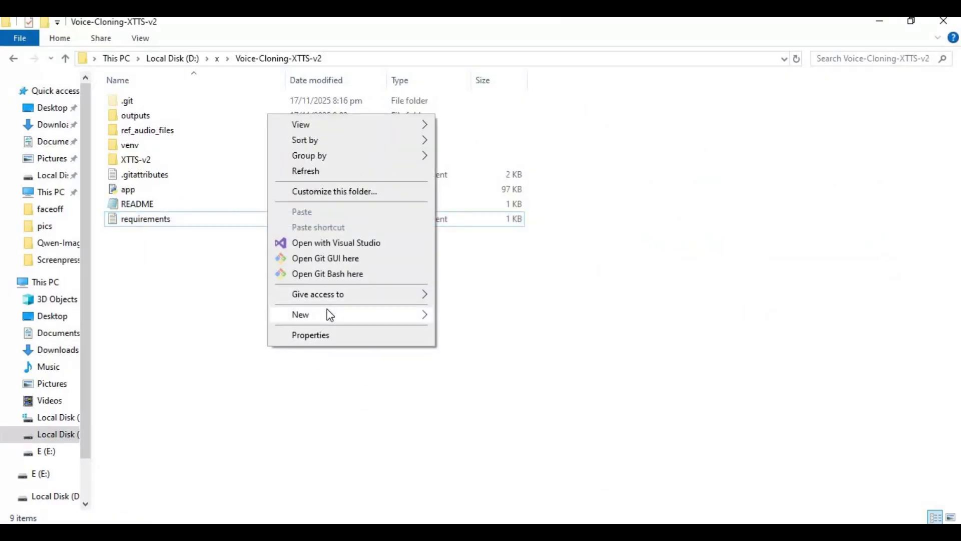
{"action": "mouse_move", "coordinate": [329, 315]}
{"action": "left_click", "coordinate": [473, 383]}
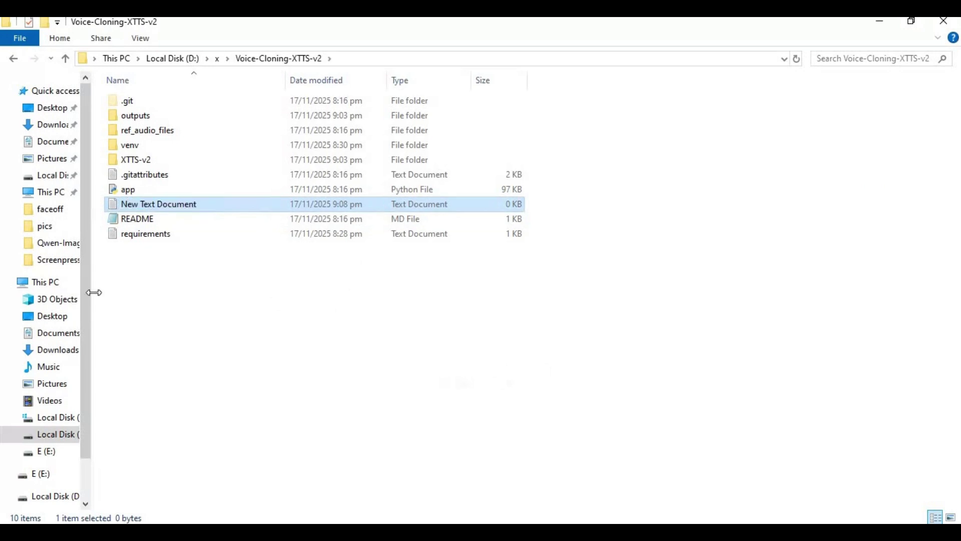
{"action": "key", "text": "Return"}
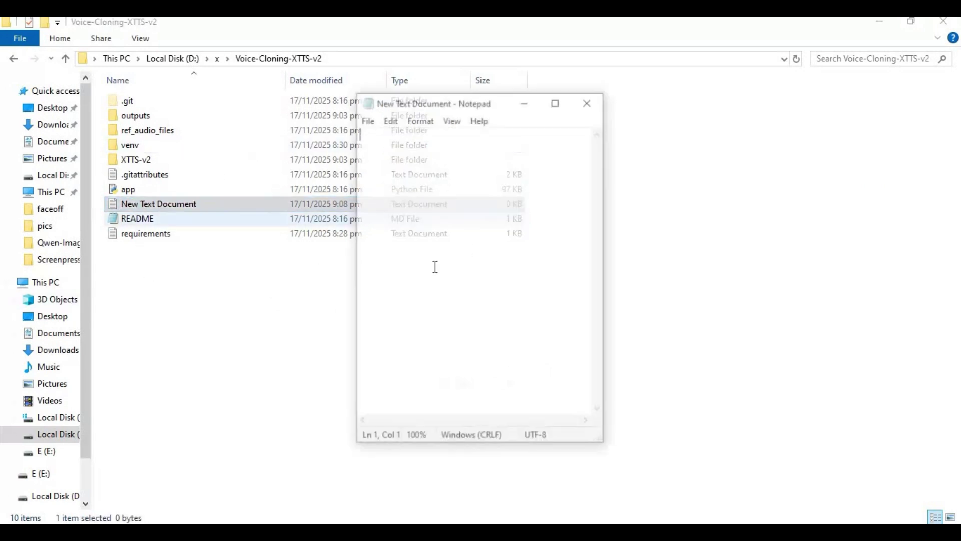
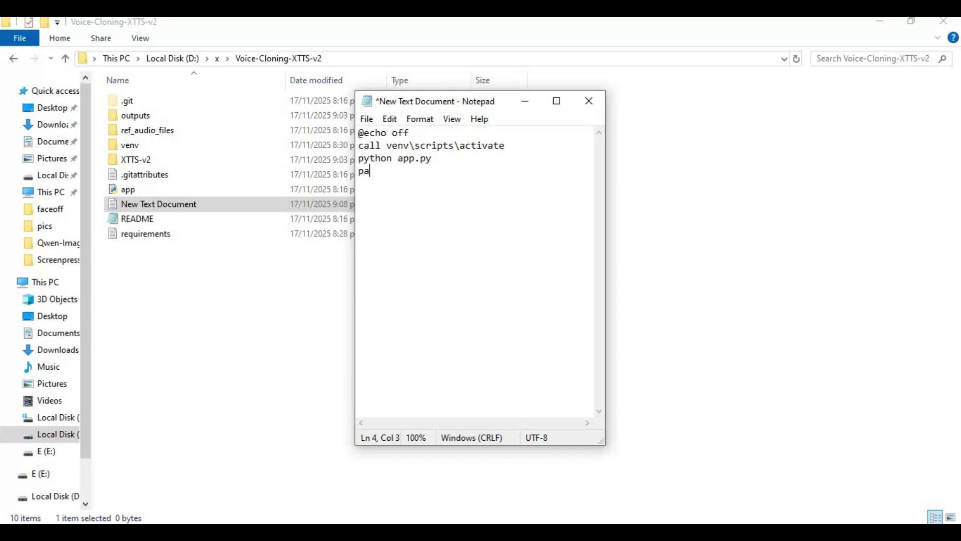
Step: Save the launch script as Run.bat in the Voice-Cloning-XTTS-v2 folder, close it, and select the Run file
{"action": "left_click", "coordinate": [367, 119]}
{"action": "left_click", "coordinate": [400, 203]}
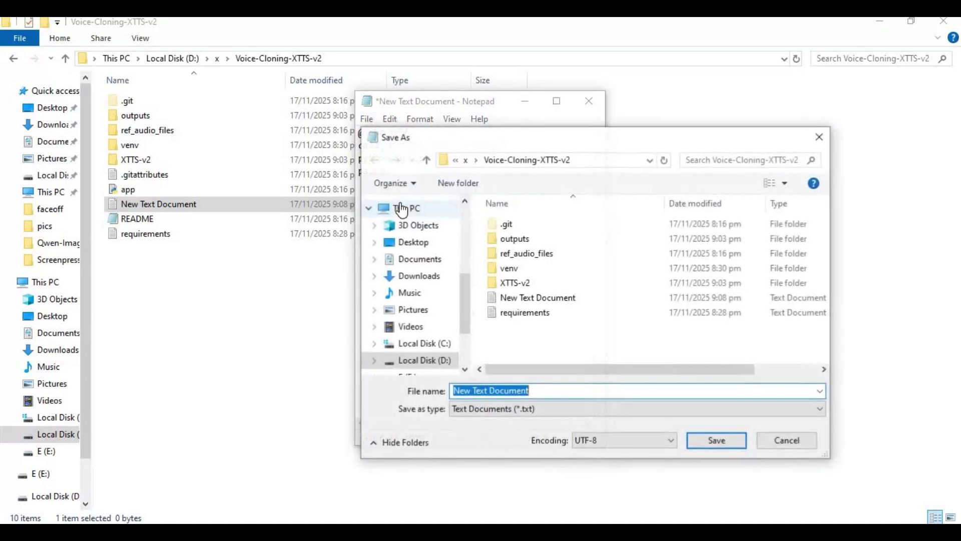
{"action": "type", "text": "Run.bat"}
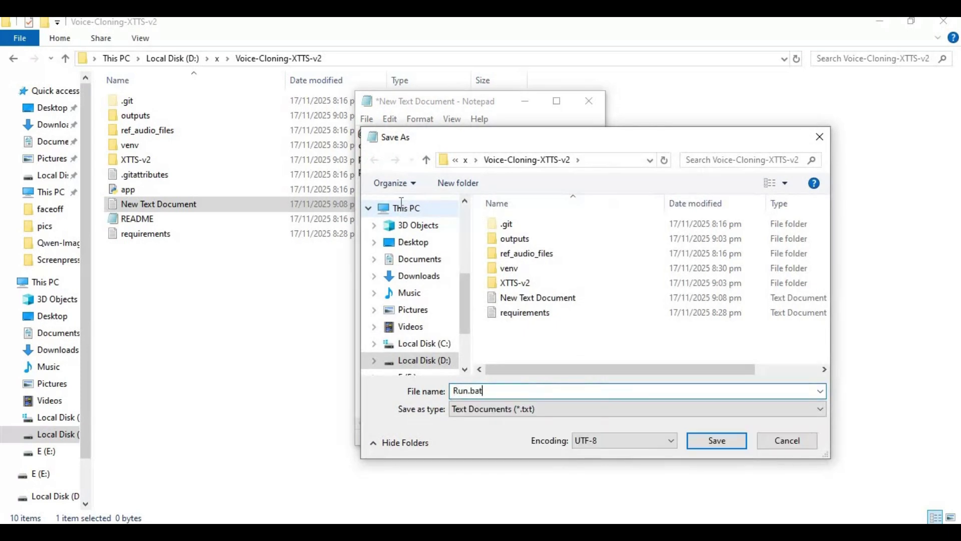
{"action": "key", "text": "Return"}
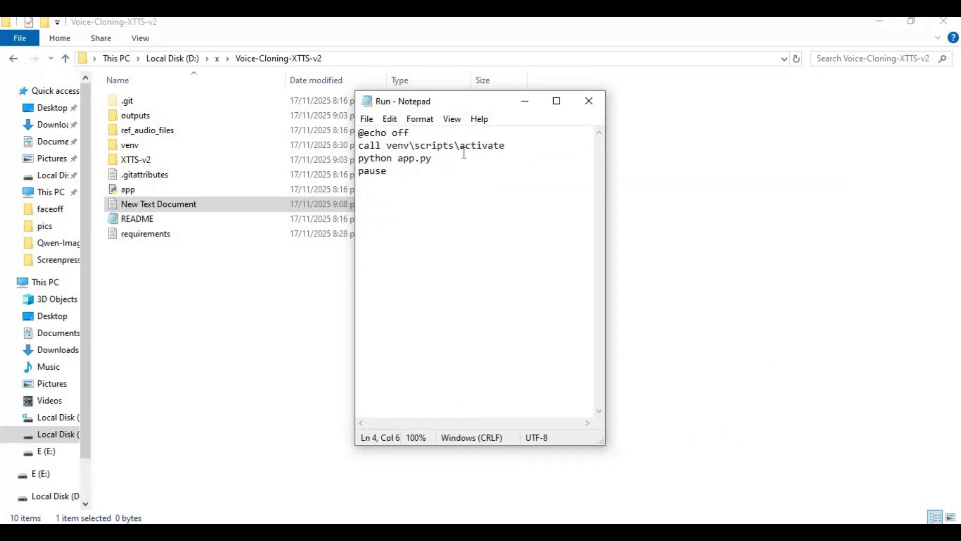
{"action": "left_click", "coordinate": [590, 108]}
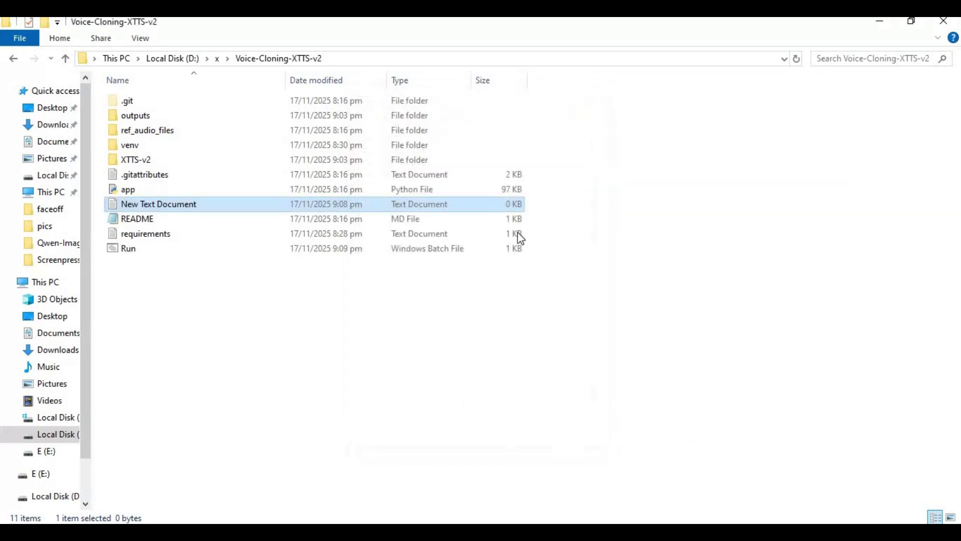
{"action": "left_click", "coordinate": [189, 253]}
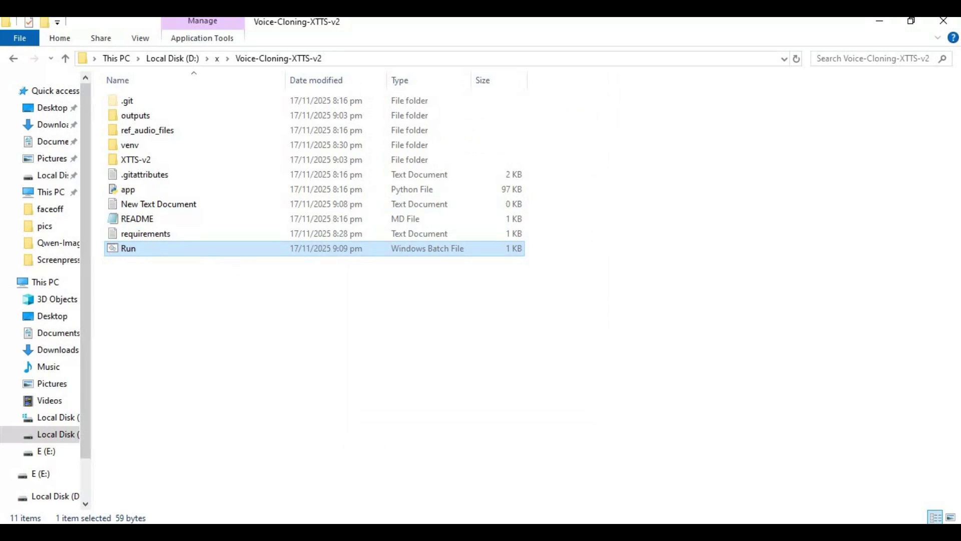
Step: Switch to Chrome, upload a custom reference audio clip from the pics folder in Downloads, and preview part of it
{"action": "left_click", "coordinate": [429, 532]}
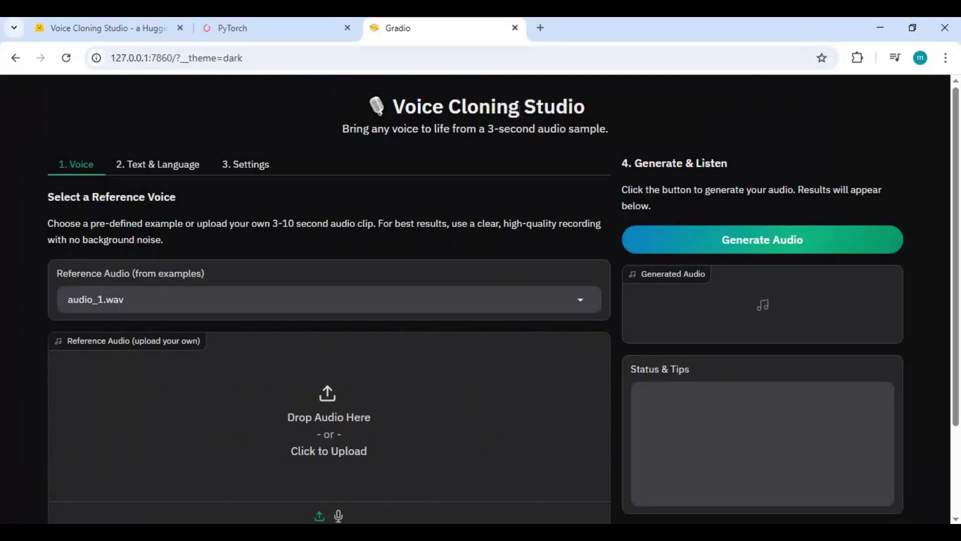
{"action": "scroll", "coordinate": [361, 301], "scroll_direction": "down", "scroll_amount": 3}
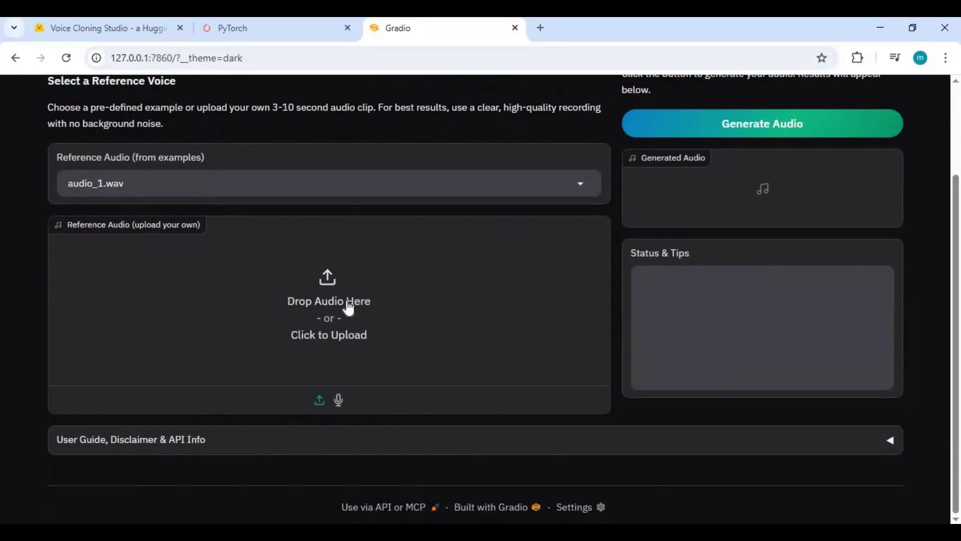
{"action": "left_click", "coordinate": [350, 309]}
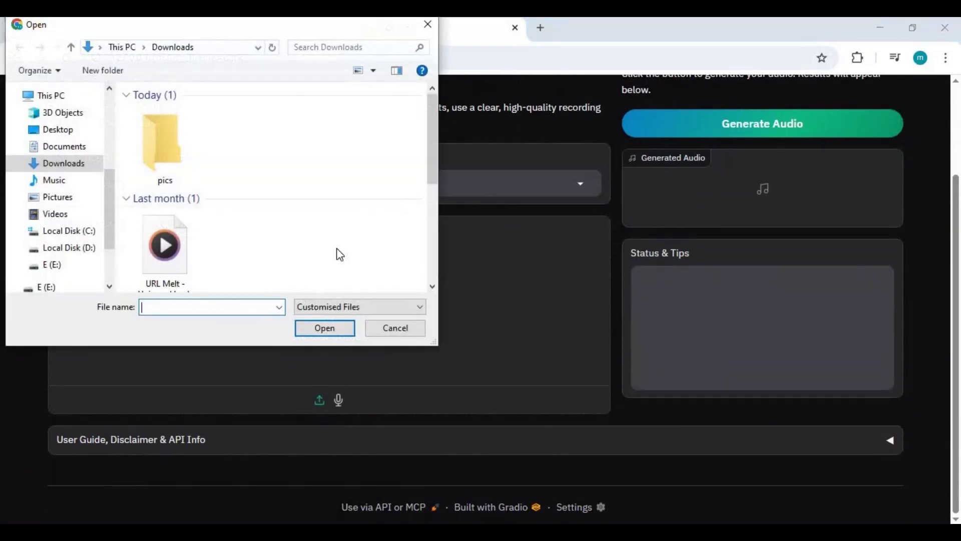
{"action": "double_click", "coordinate": [158, 136]}
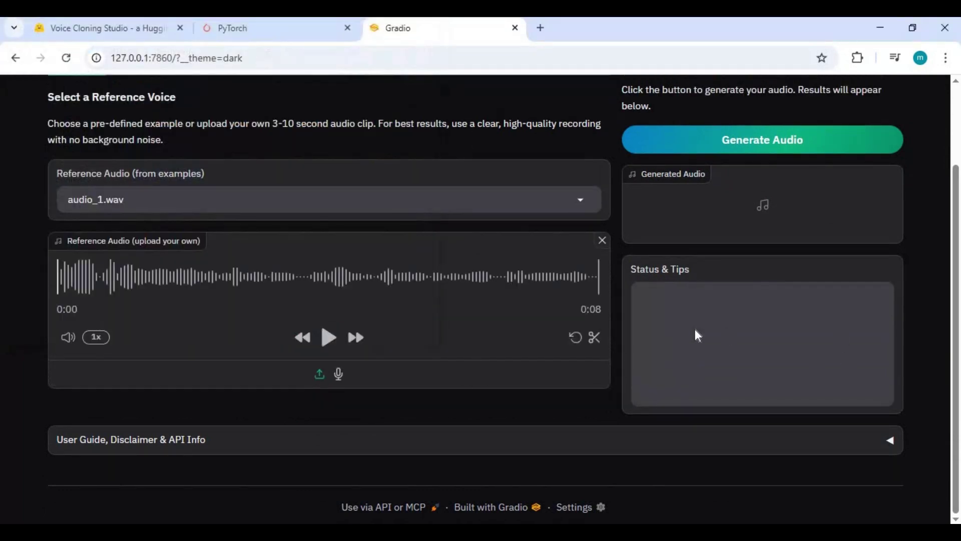
{"action": "left_click", "coordinate": [335, 339]}
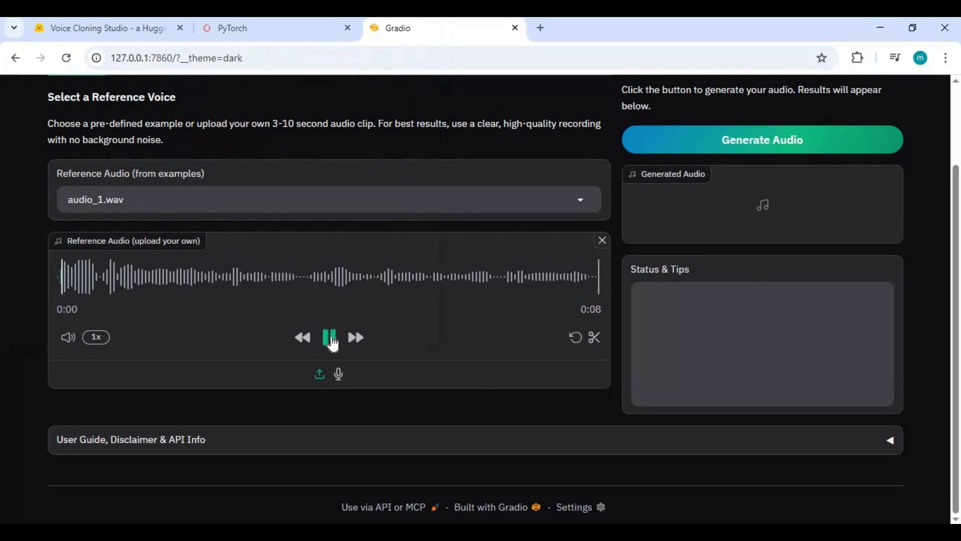
{"action": "key", "text": "space"}
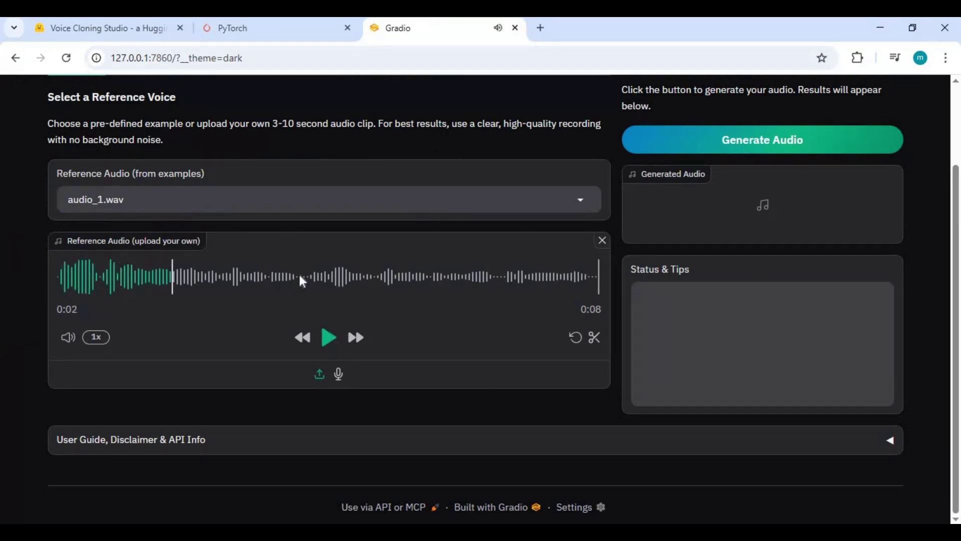
Step: Replace the text to synthesize with "Thank you for watching my video i hope you like it . if you got"
{"action": "scroll", "coordinate": [219, 411], "scroll_direction": "up", "scroll_amount": 2}
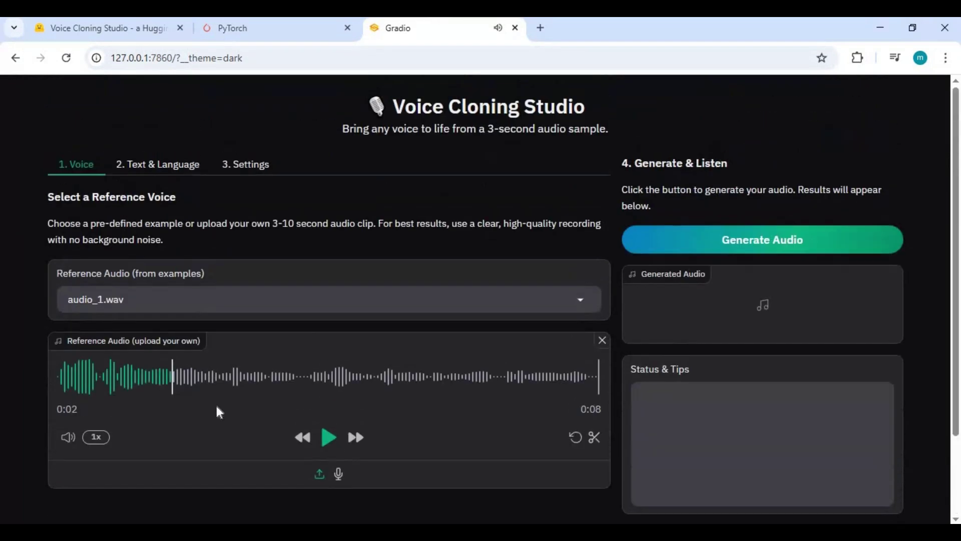
{"action": "left_click", "coordinate": [180, 166]}
{"action": "scroll", "coordinate": [214, 239], "scroll_direction": "down", "scroll_amount": 3}
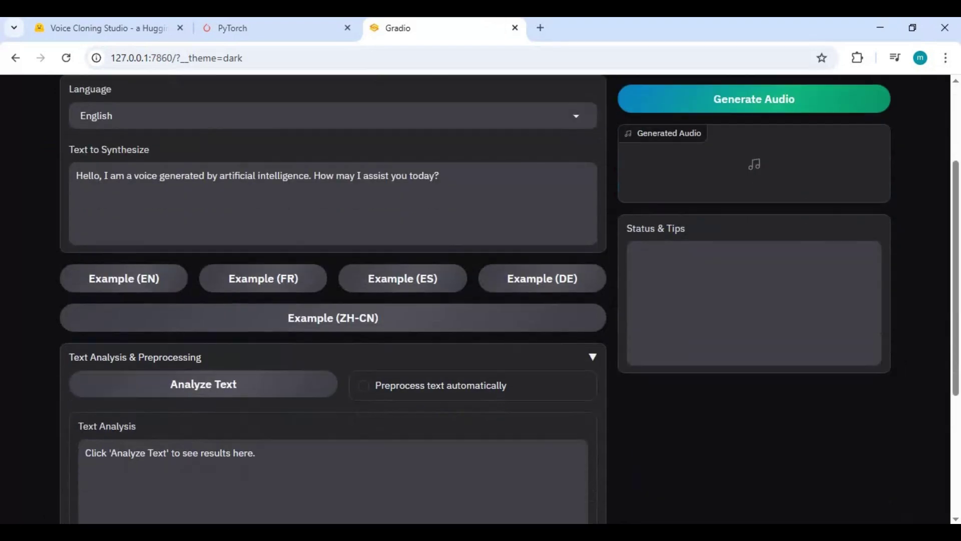
{"action": "scroll", "coordinate": [440, 205], "scroll_direction": "up", "scroll_amount": 2}
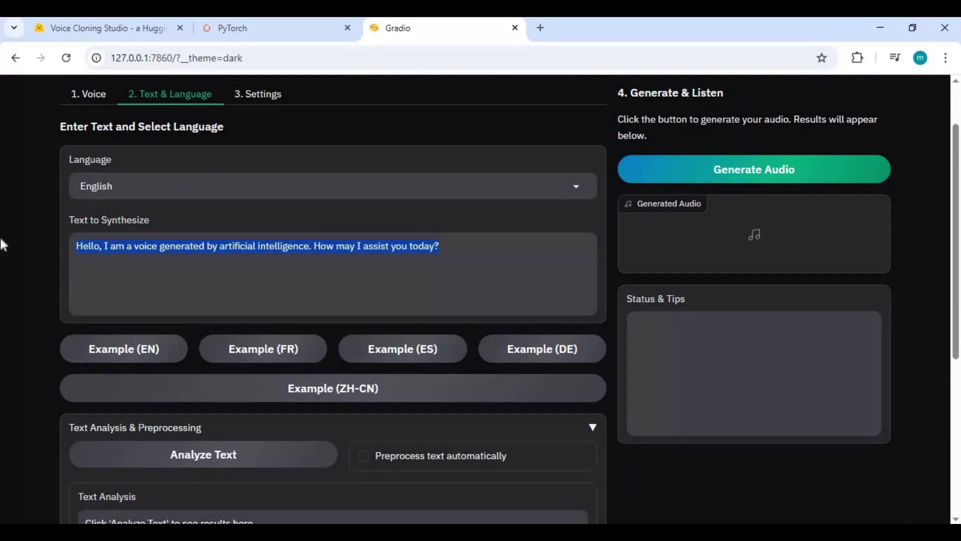
{"action": "type", "text": "Thank you for watching my v"}
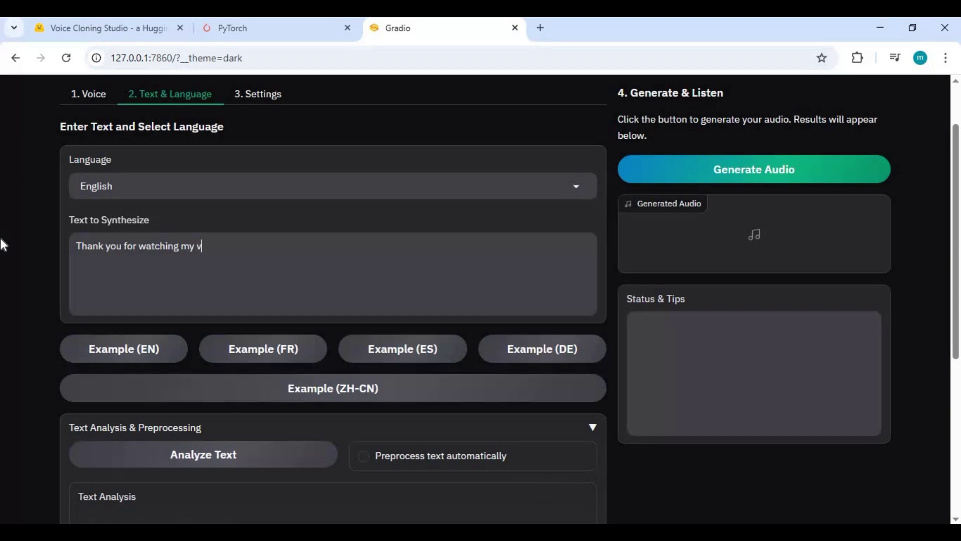
{"action": "type", "text": "ideo i"}
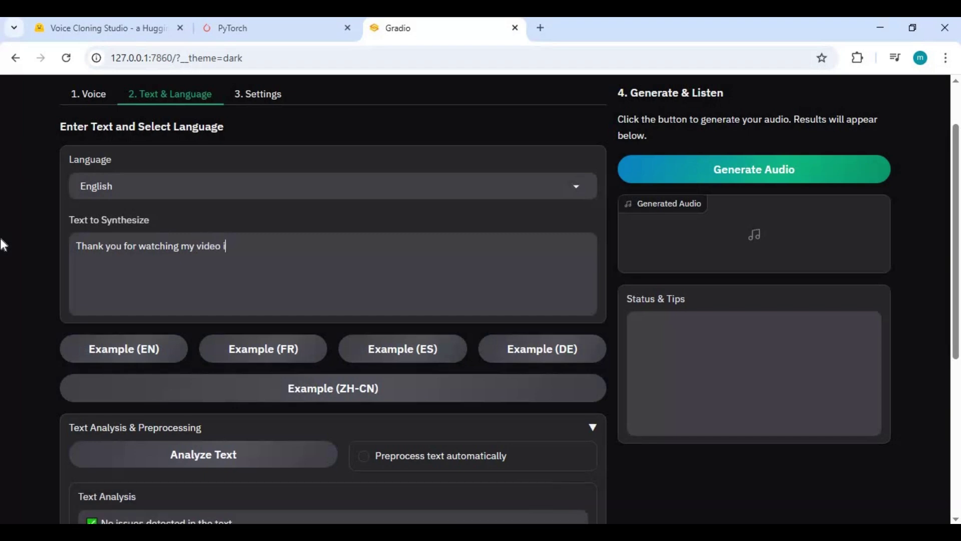
{"action": "type", "text": " hope yo"}
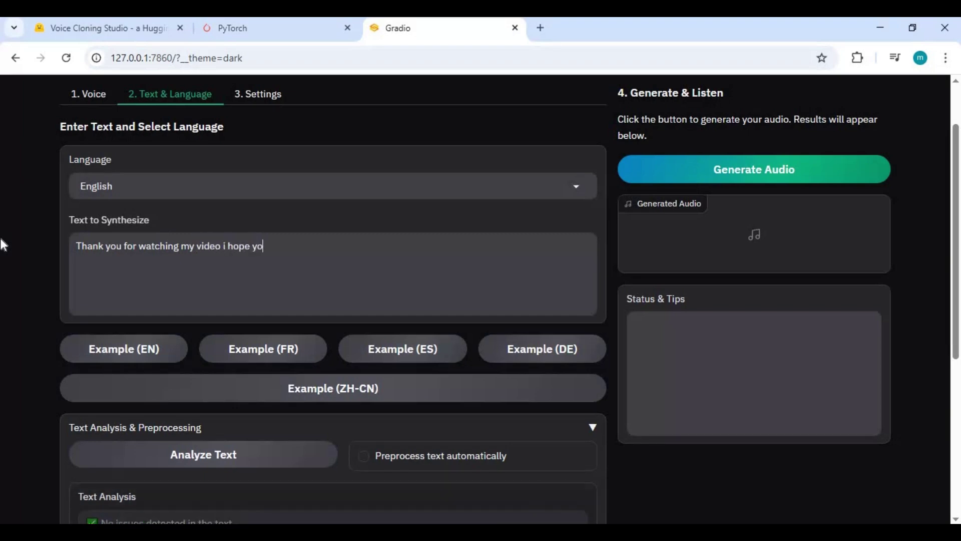
{"action": "type", "text": "u like "}
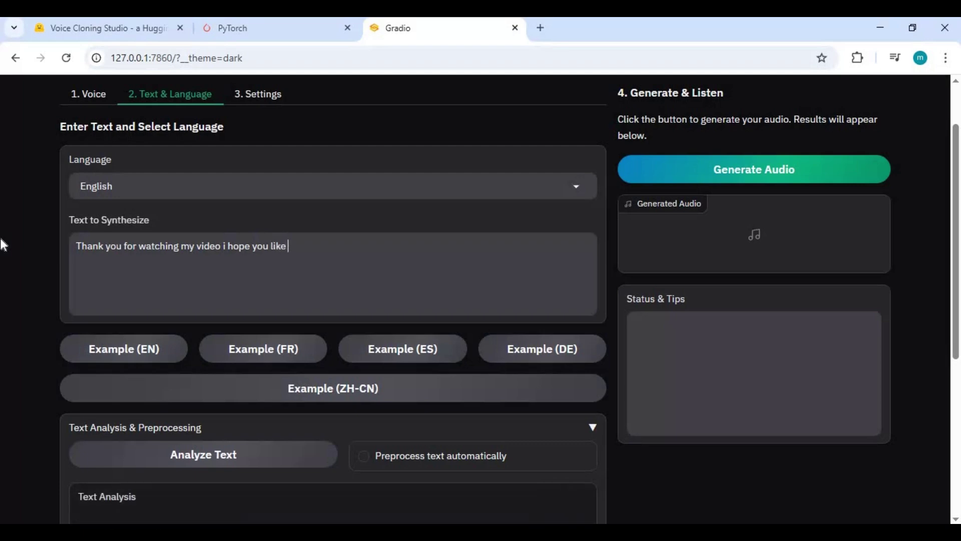
{"action": "type", "text": "it . if you got"}
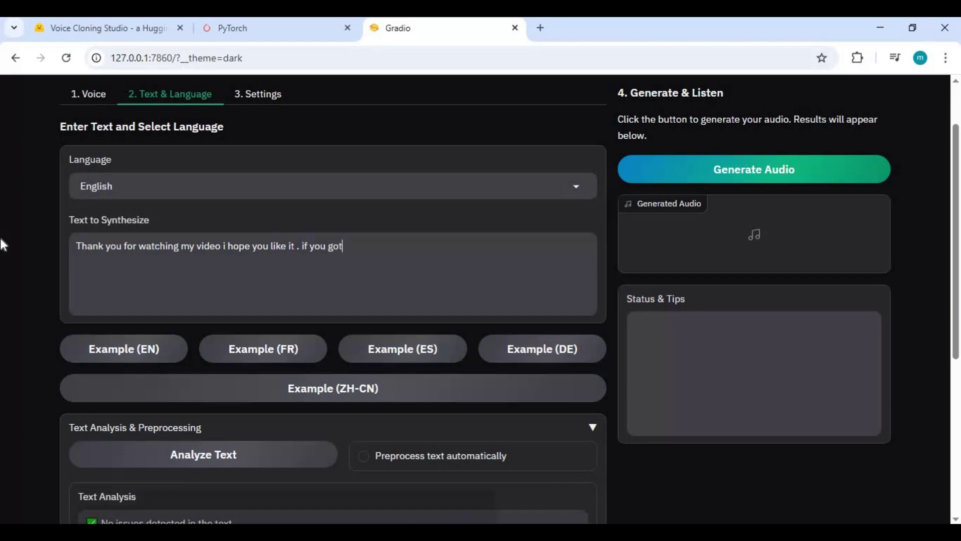
Step: Continue the text to synthesize with "any question or request comment . dont forget to subscribe to my youtube channel . take care"
{"action": "type", "text": " any question o"}
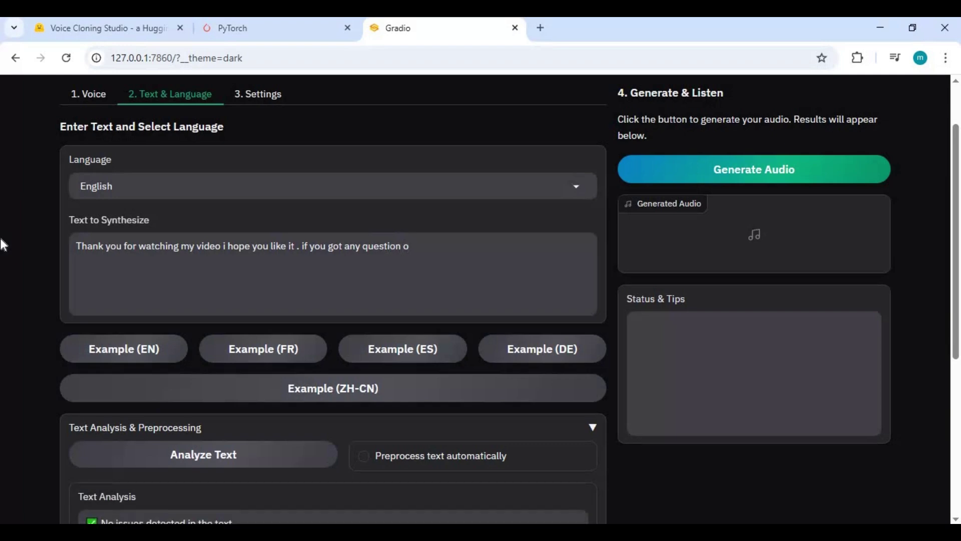
{"action": "type", "text": "r reque"}
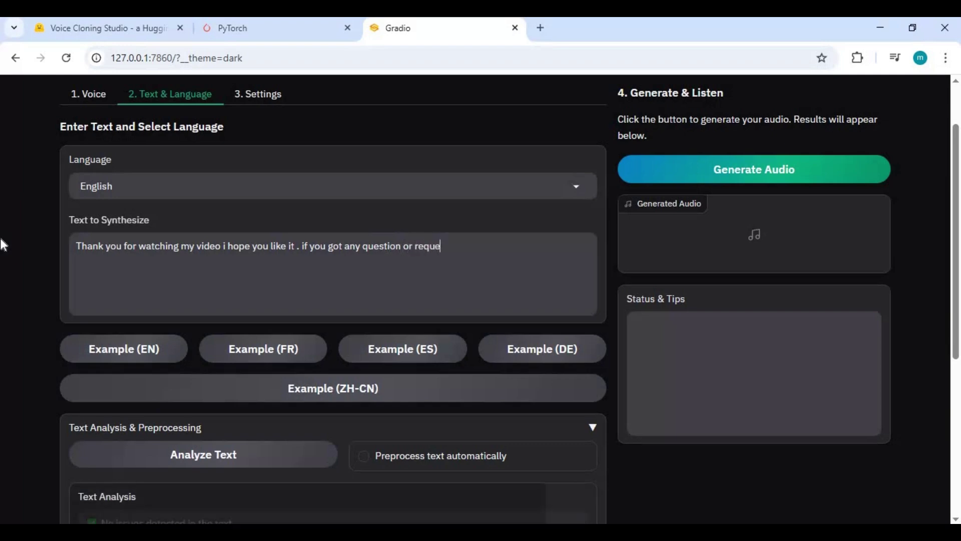
{"action": "type", "text": "st comment . dont f"}
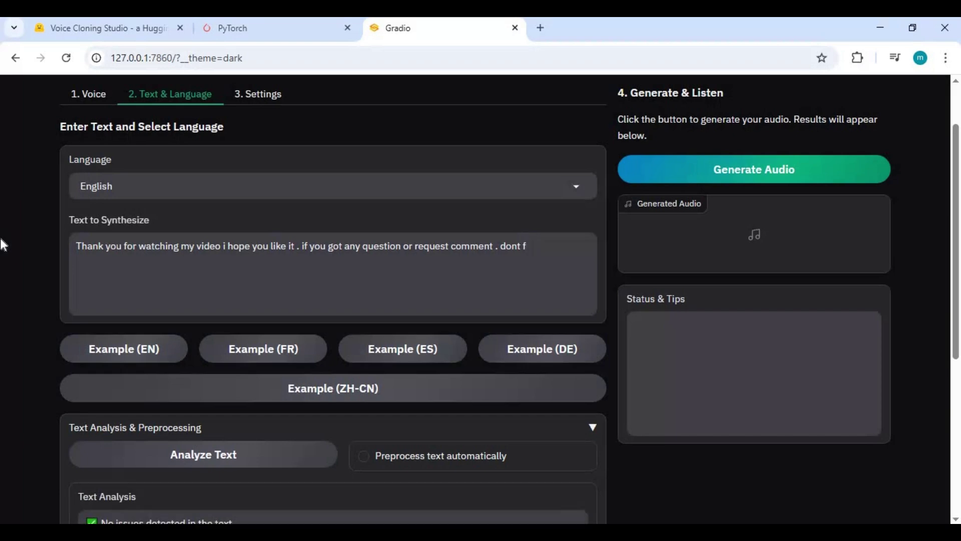
{"action": "type", "text": "ioget t"}
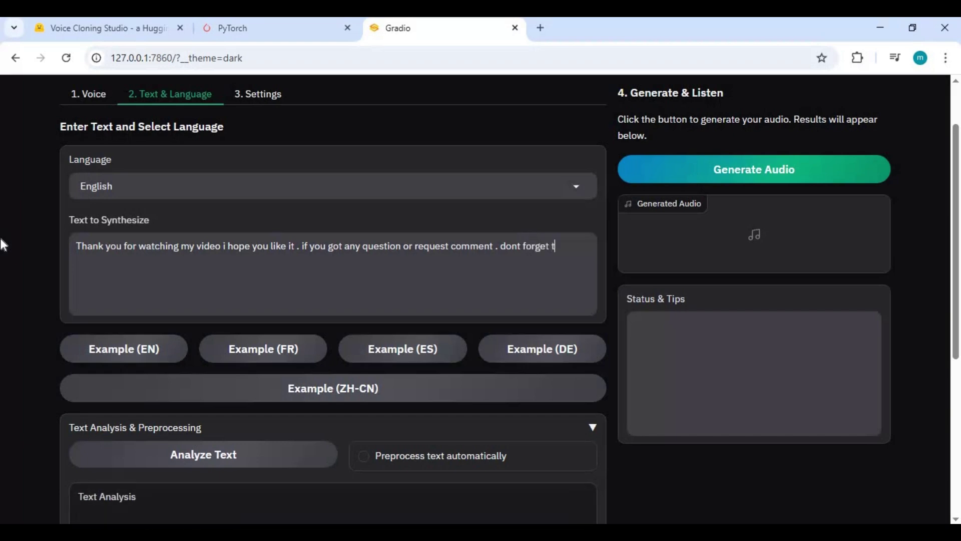
{"action": "type", "text": "o subscribe to "}
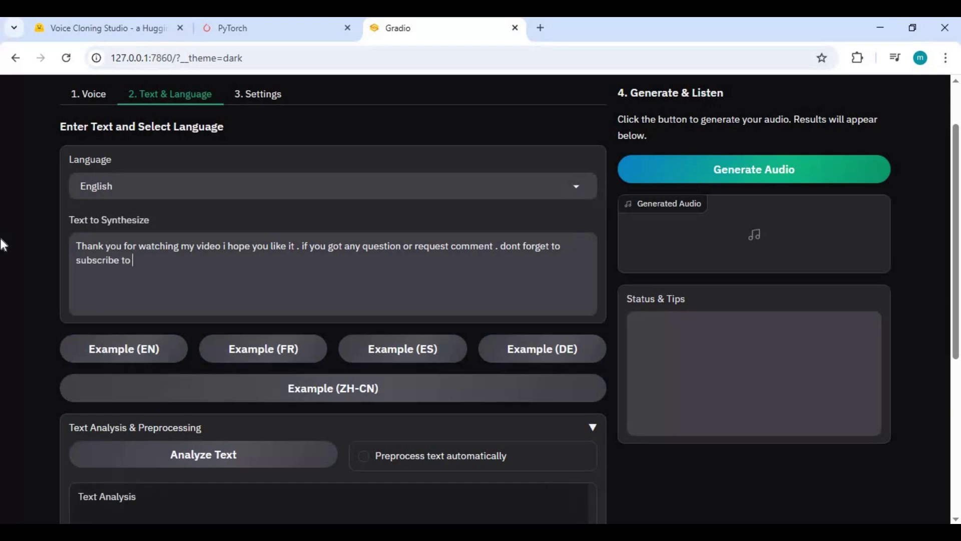
{"action": "type", "text": "my youtube cha"}
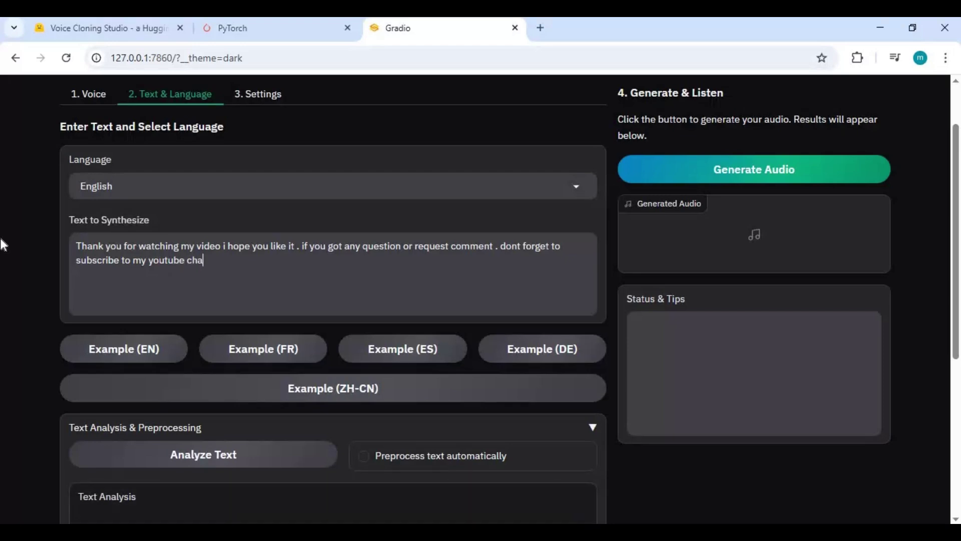
{"action": "type", "text": "nnel"}
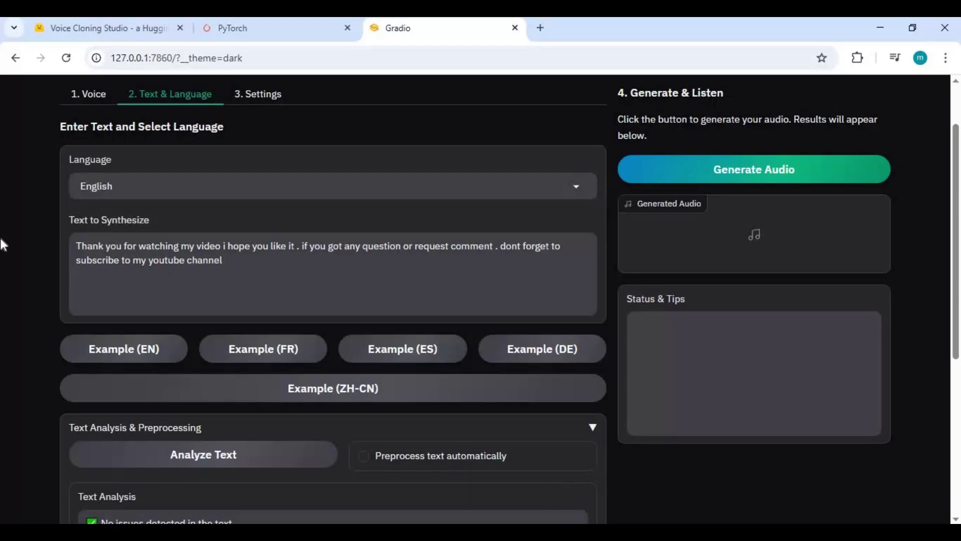
{"action": "type", "text": " . take care"}
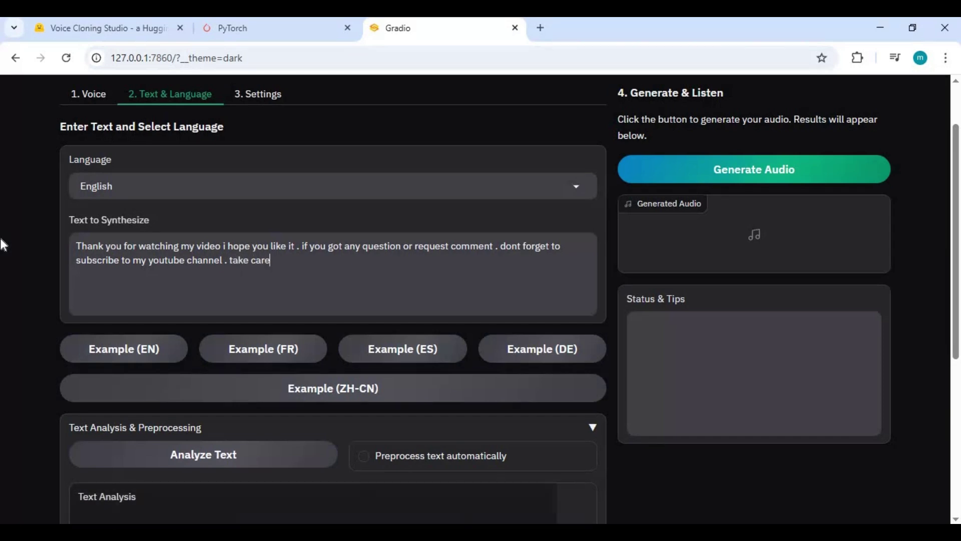
{"action": "left_click", "coordinate": [137, 178]}
{"action": "left_click", "coordinate": [11, 283]}
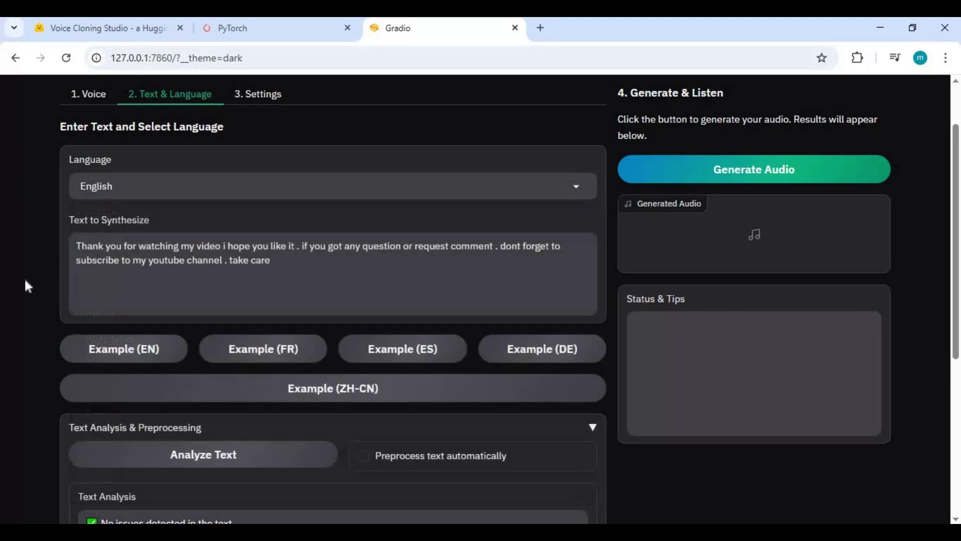
{"action": "scroll", "coordinate": [476, 339], "scroll_direction": "down", "scroll_amount": 3}
{"action": "scroll", "coordinate": [786, 150], "scroll_direction": "up", "scroll_amount": 3}
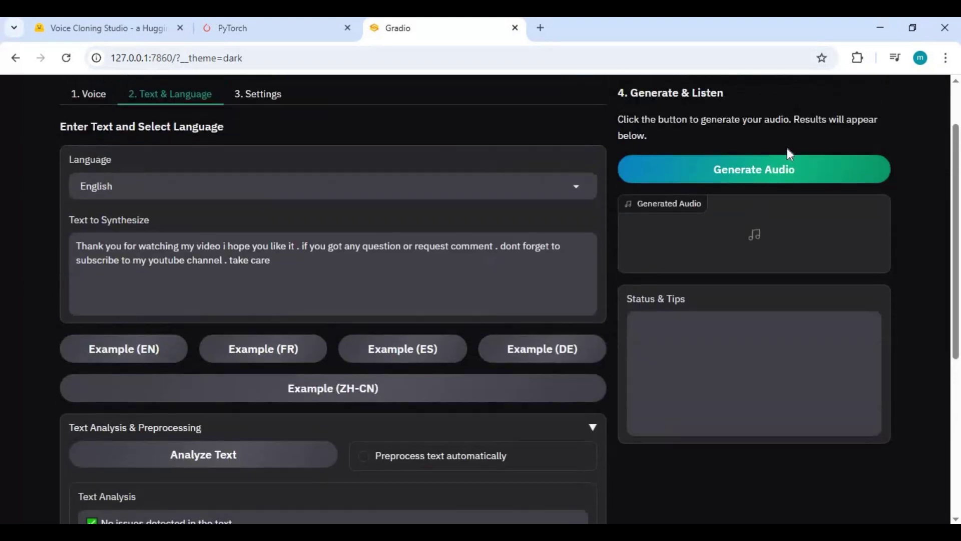
Step: Generate the cloned-voice audio from the entered text and play back the result
{"action": "left_click", "coordinate": [763, 171]}
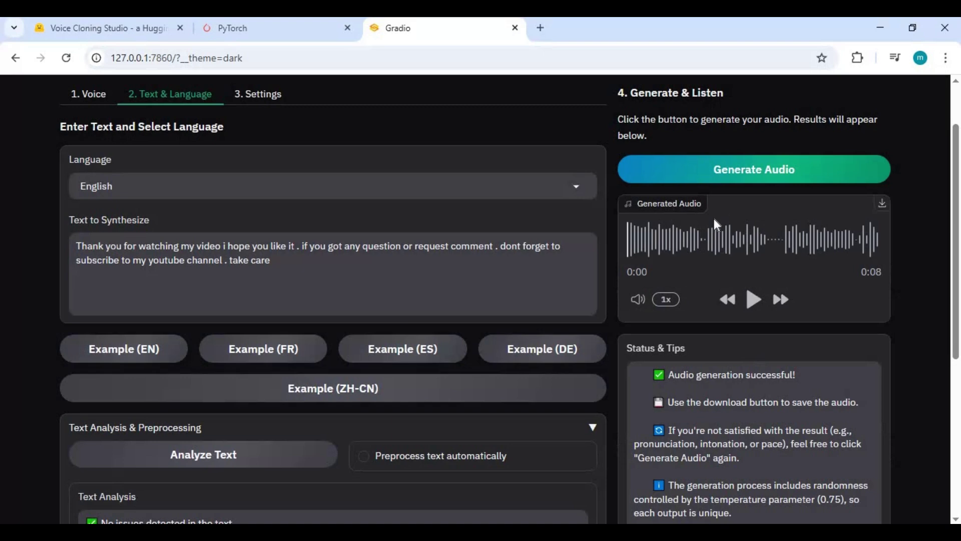
{"action": "left_click", "coordinate": [755, 299]}
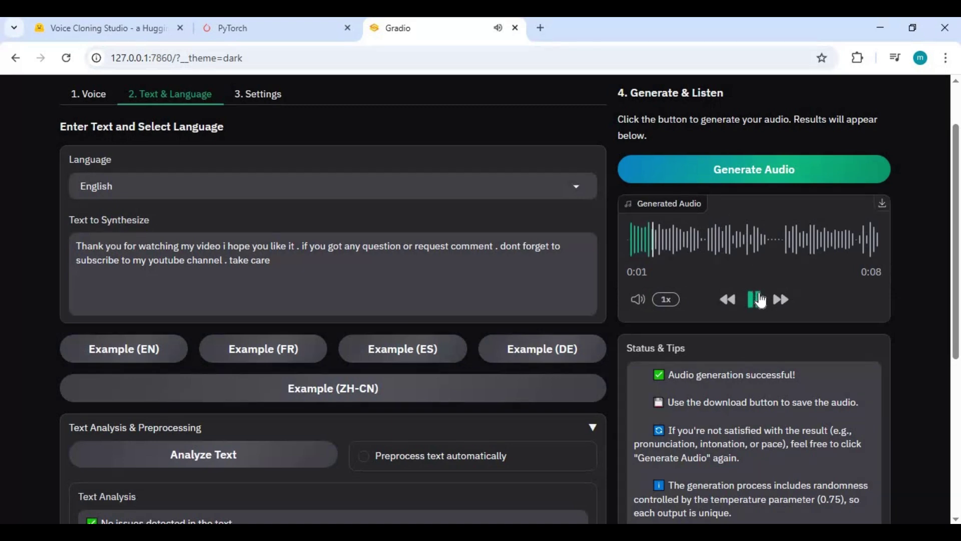